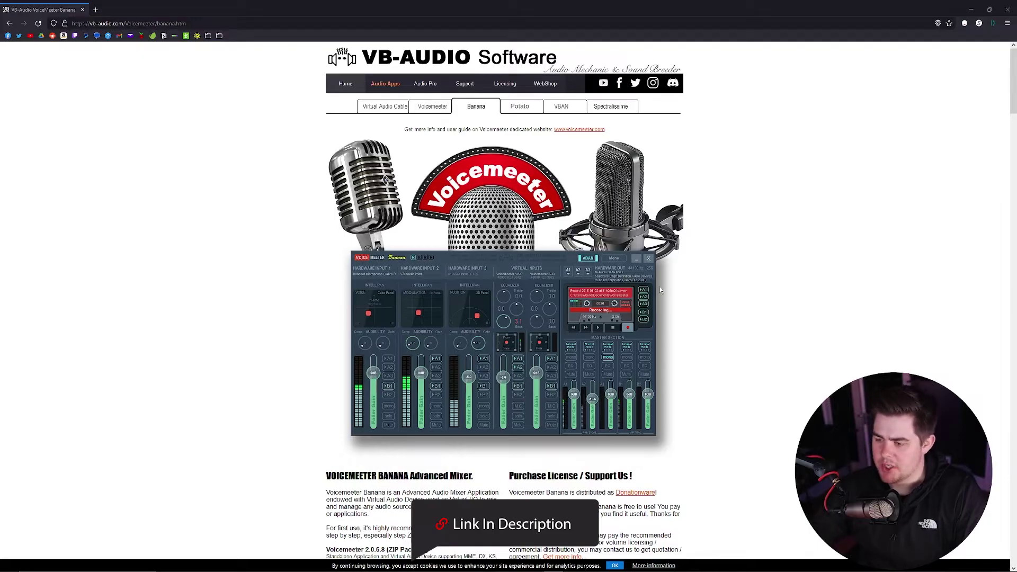
Step: Scroll down the Voicemeeter Banana page to the download buttons
scroll(300, 320, down, 5)
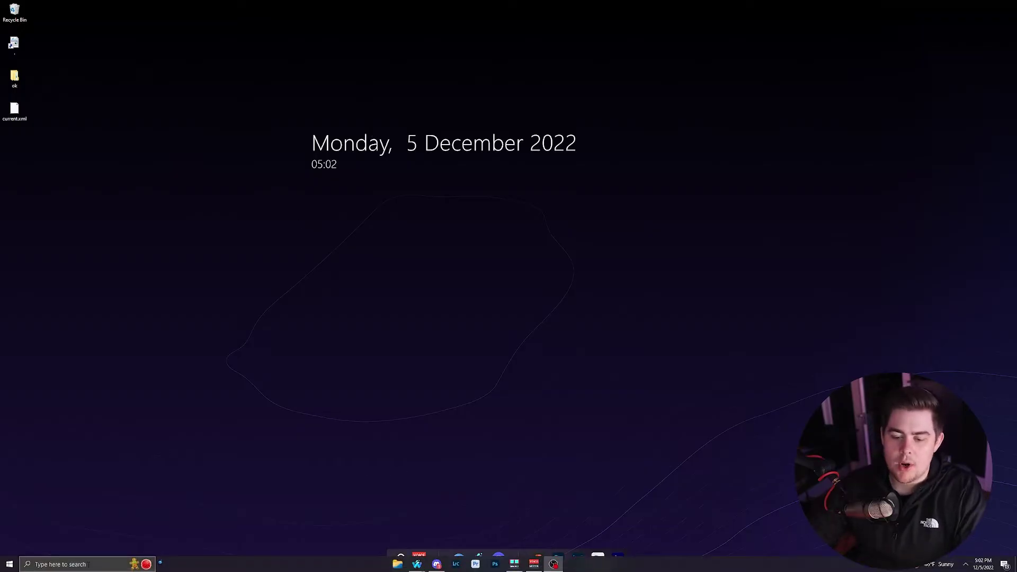
Step: Search Windows for 'banana' to bring up Voicemeeter Banana in the Start menu
click(89, 564)
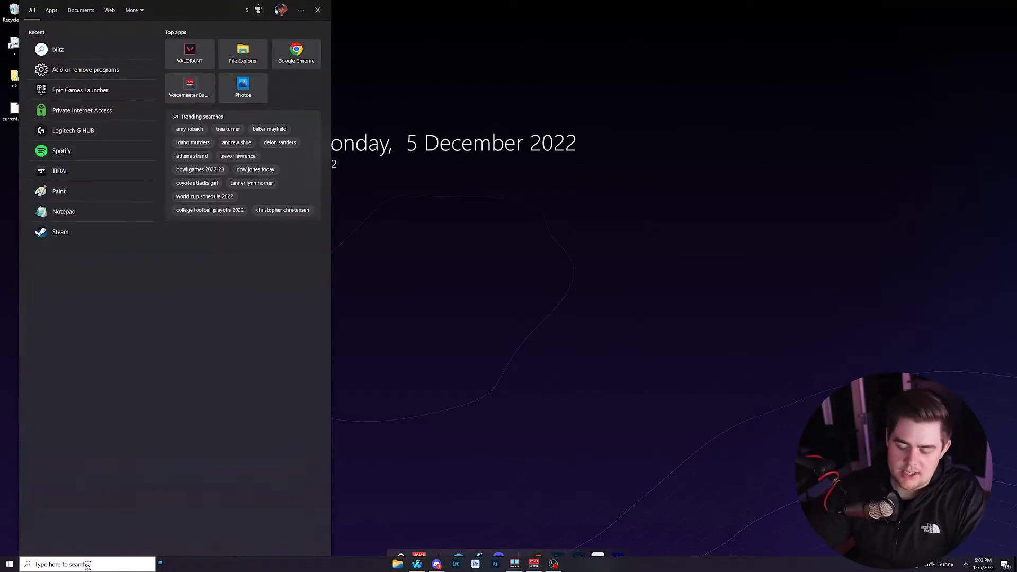
text(banana)
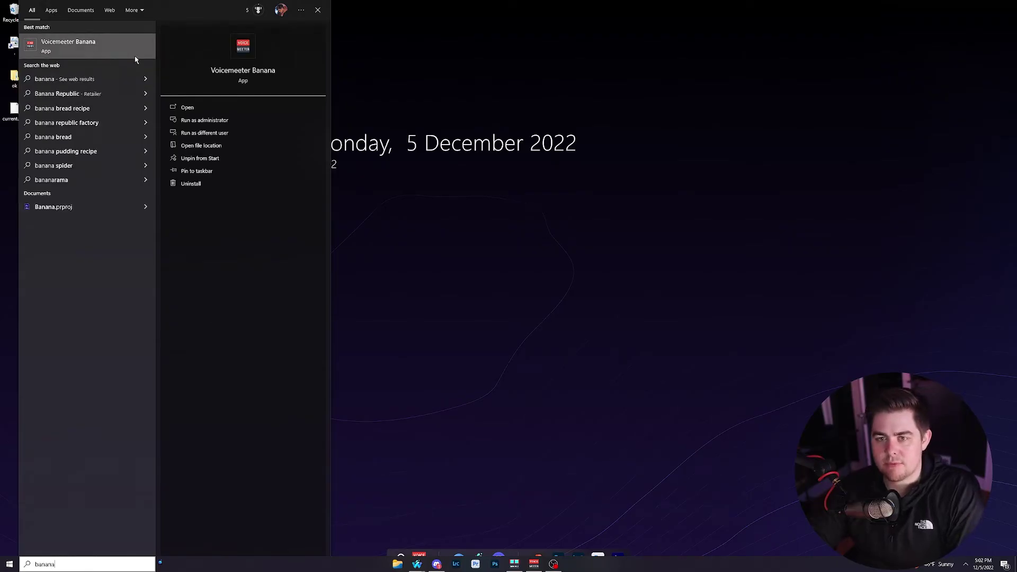
key(super)
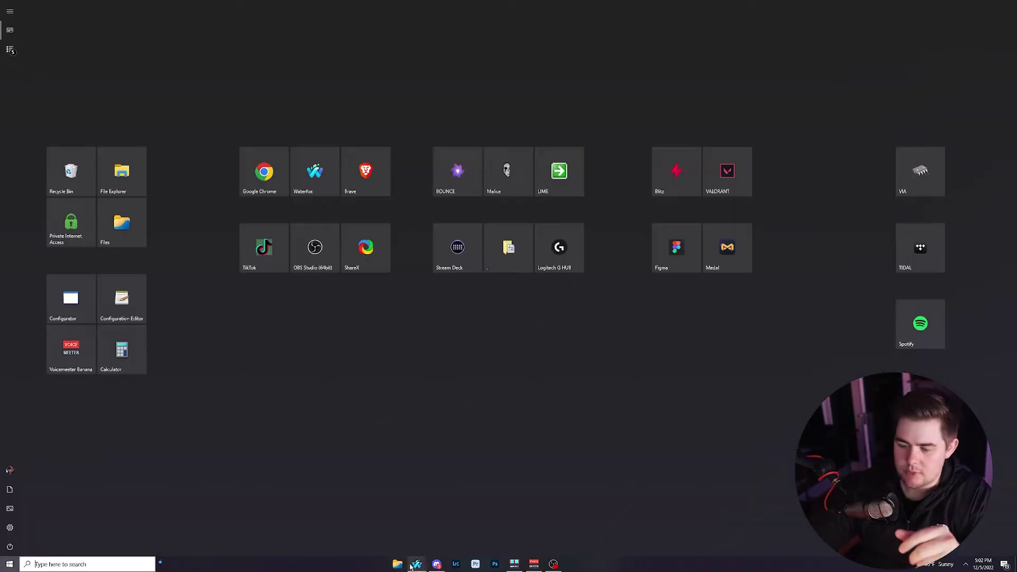
Step: Launch Voicemeeter Banana and set Hardware Input 1 to the Focusrite Analogue 1 + 2 device
click(71, 350)
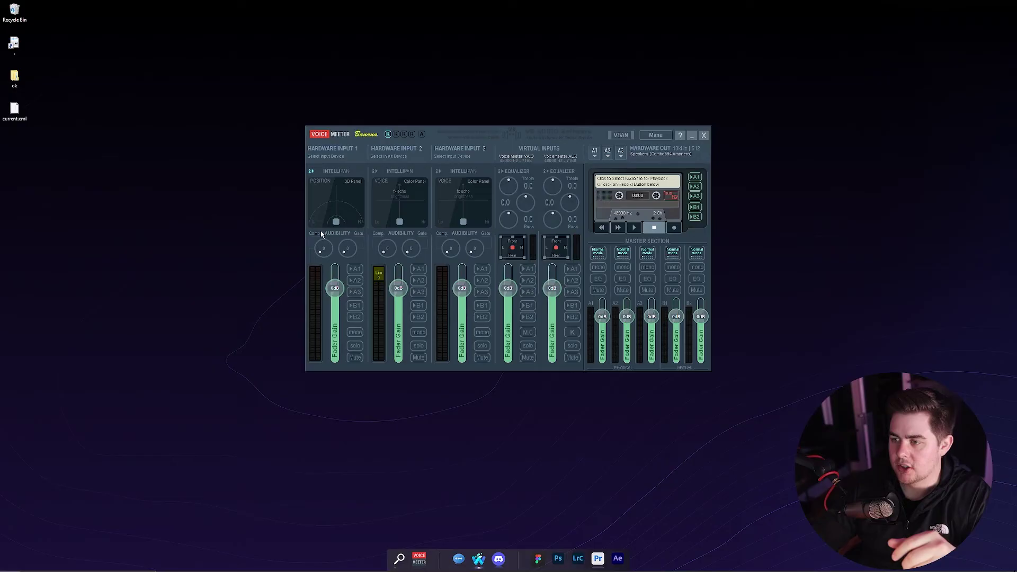
drag(512, 127, 482, 135)
click(306, 163)
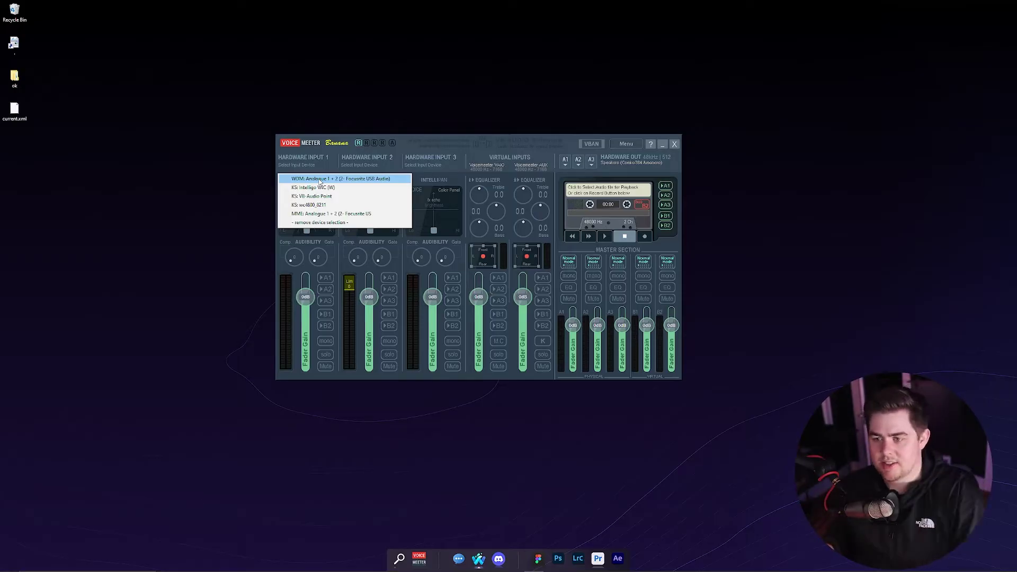
click(320, 180)
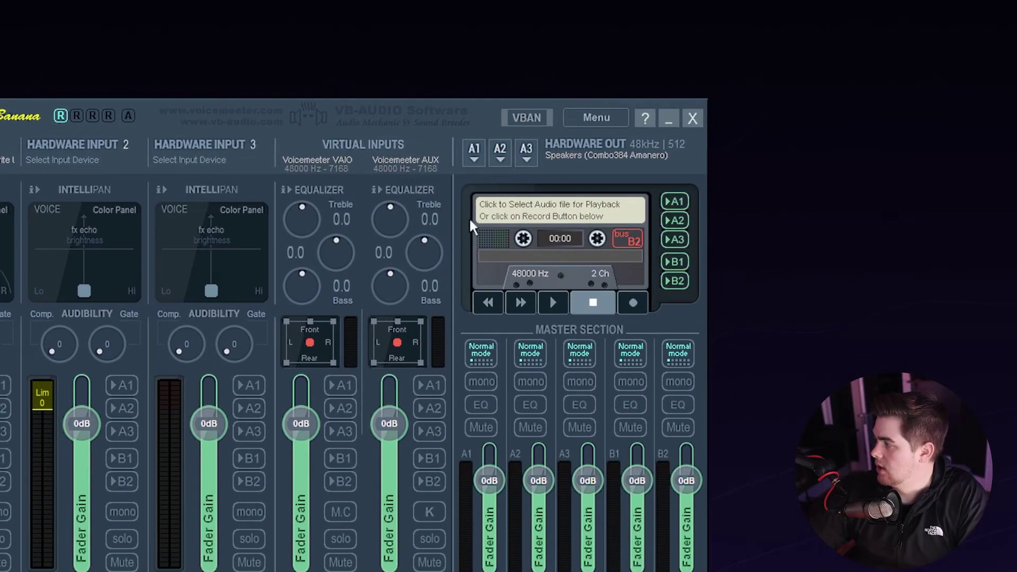
Step: Keep Combo384 Amanero as the A1 output and check the A2 device list
click(466, 161)
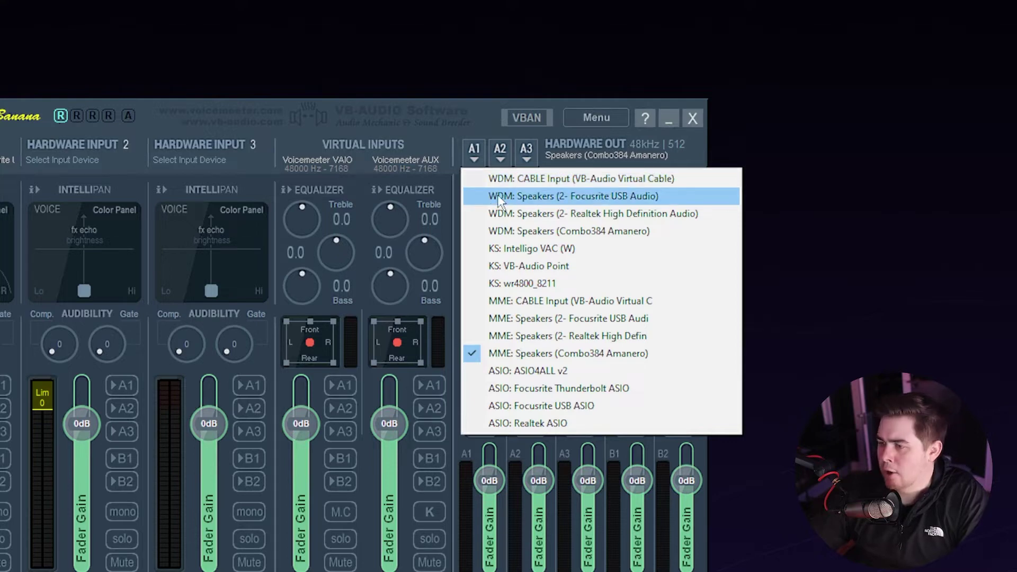
click(543, 352)
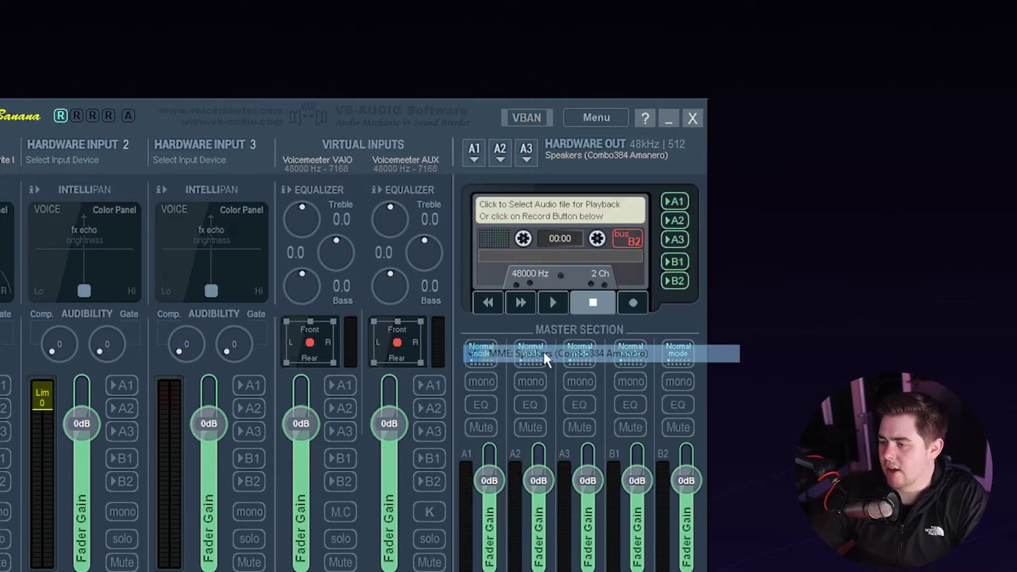
click(499, 151)
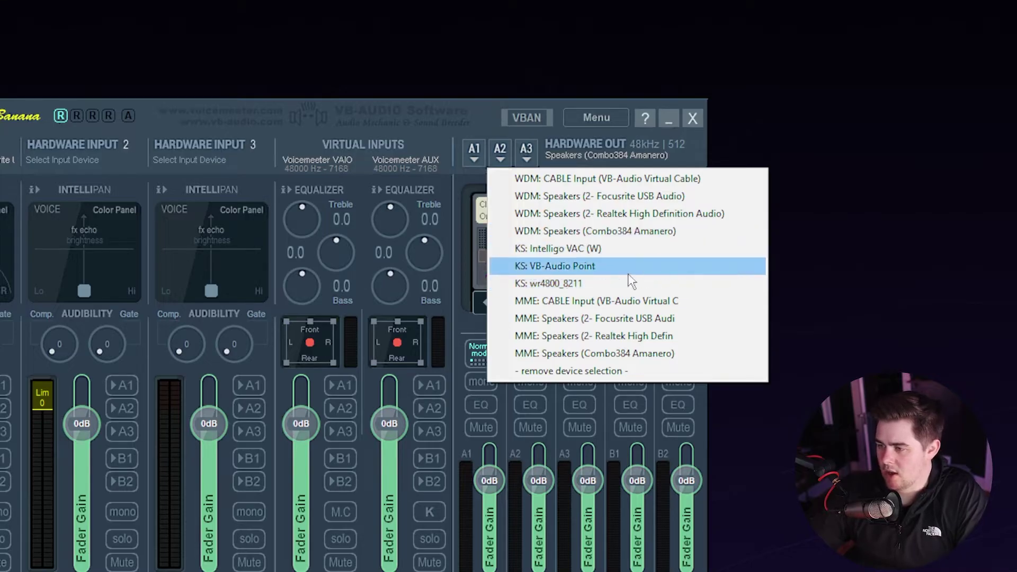
Step: Leave A2 without a device, and send Hardware Input 1 to B2 in mono
click(482, 119)
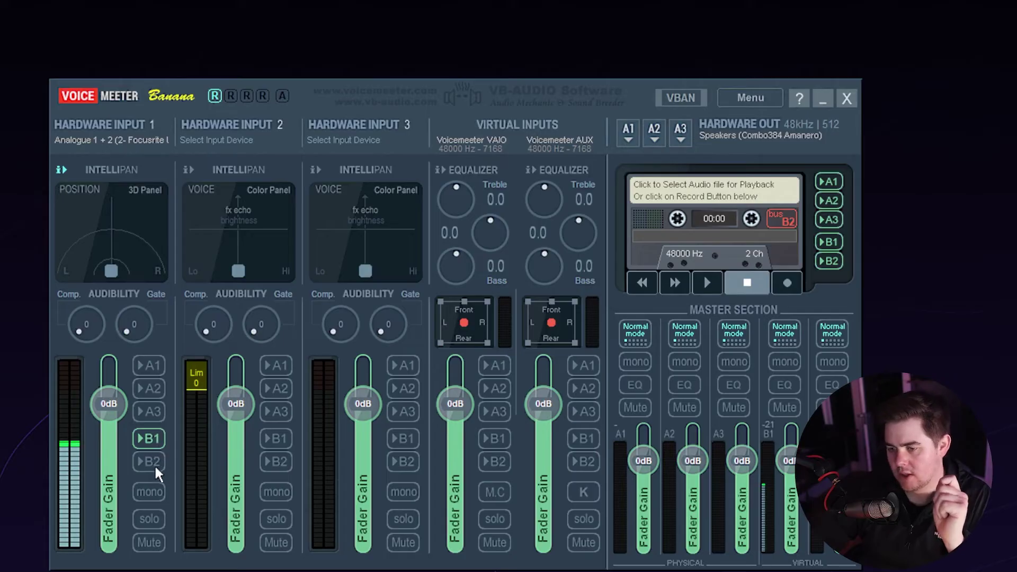
click(150, 462)
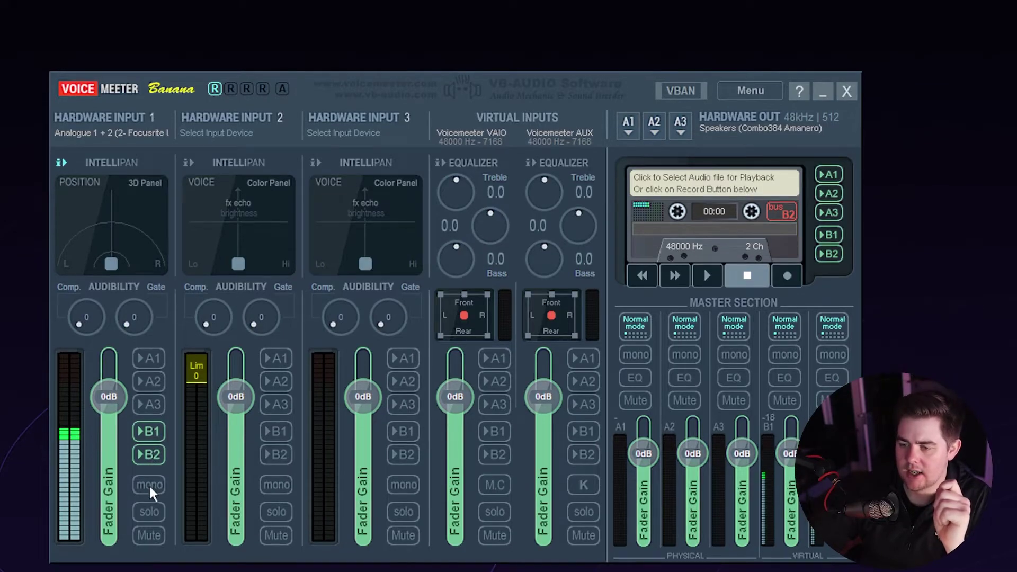
click(149, 483)
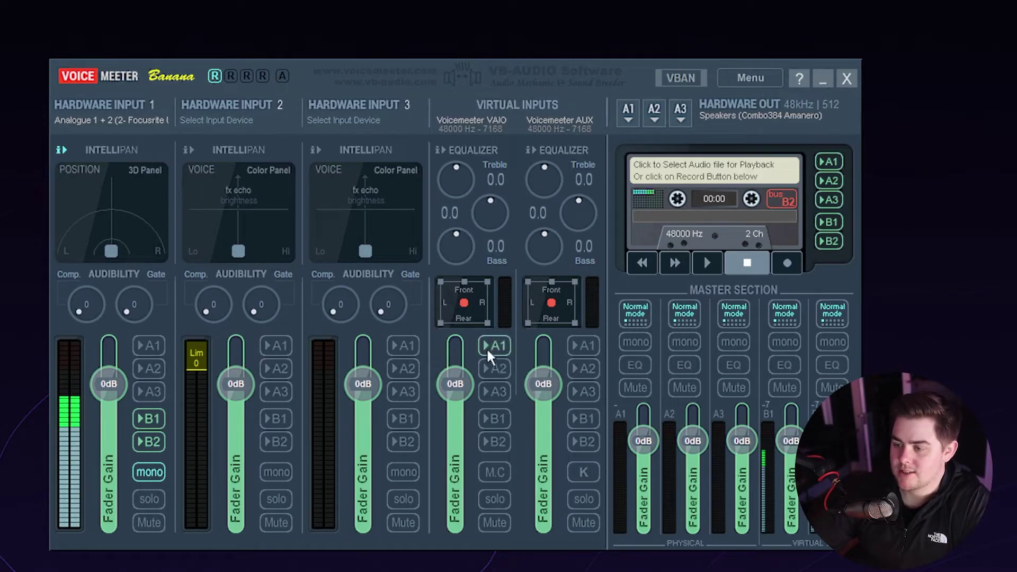
Step: Route the virtual inputs to outputs A1, A2 and A3, and confirm Hardware Input 1's Focusrite device
click(583, 346)
click(583, 368)
click(583, 392)
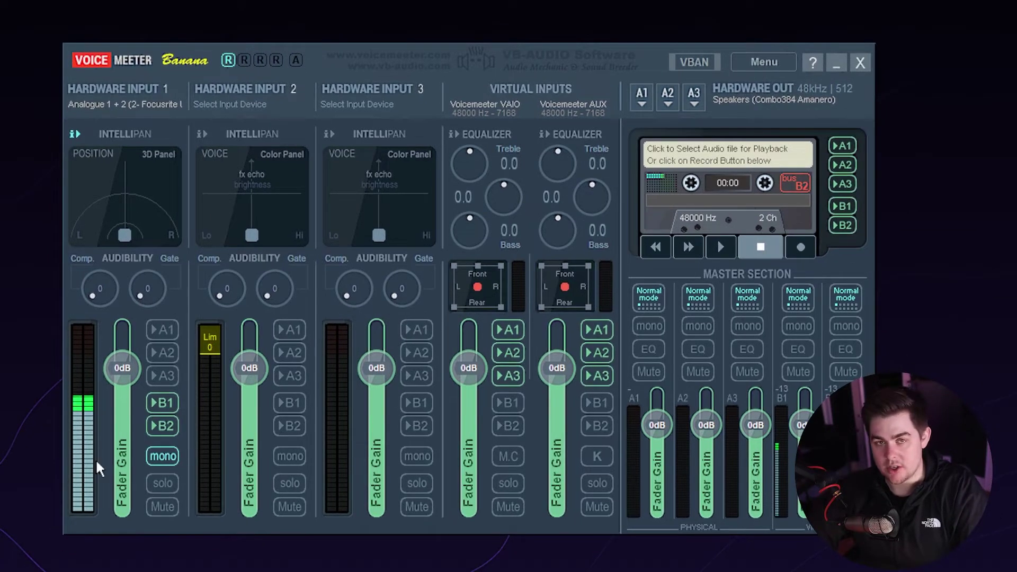
click(134, 99)
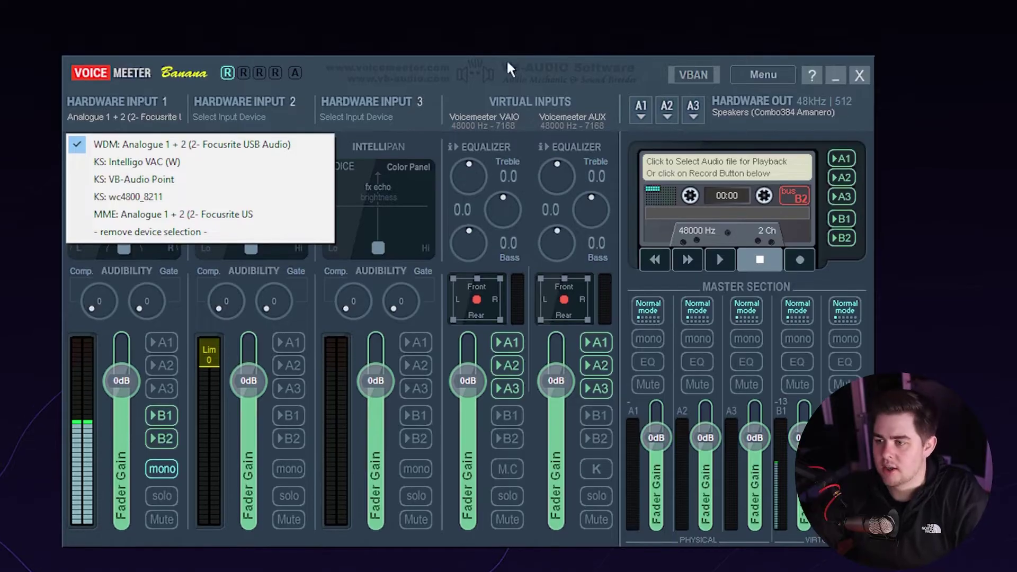
click(555, 102)
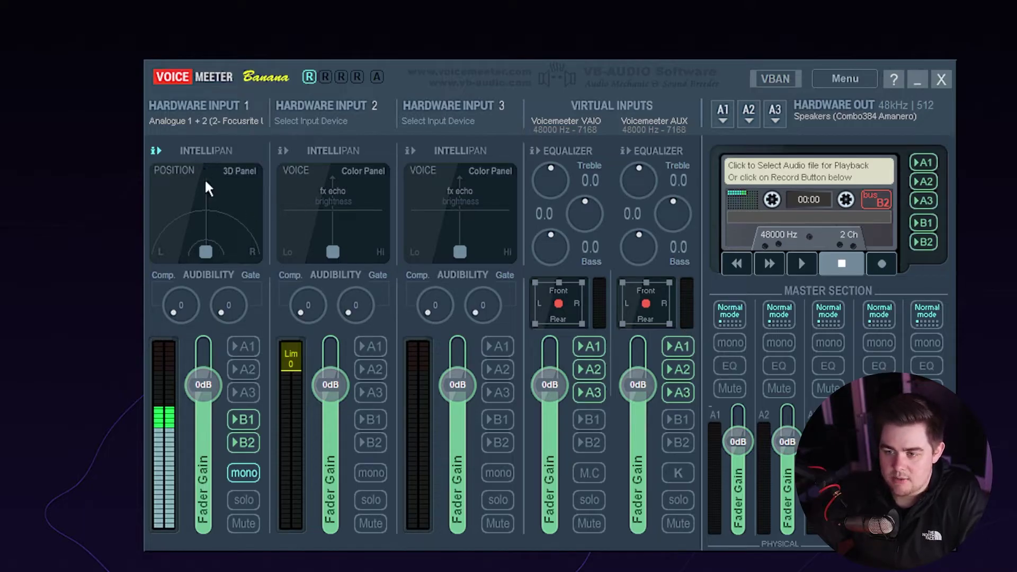
Step: Switch Hardware Input 1's Intellipan to Voice Color Panel mode
right_click(214, 246)
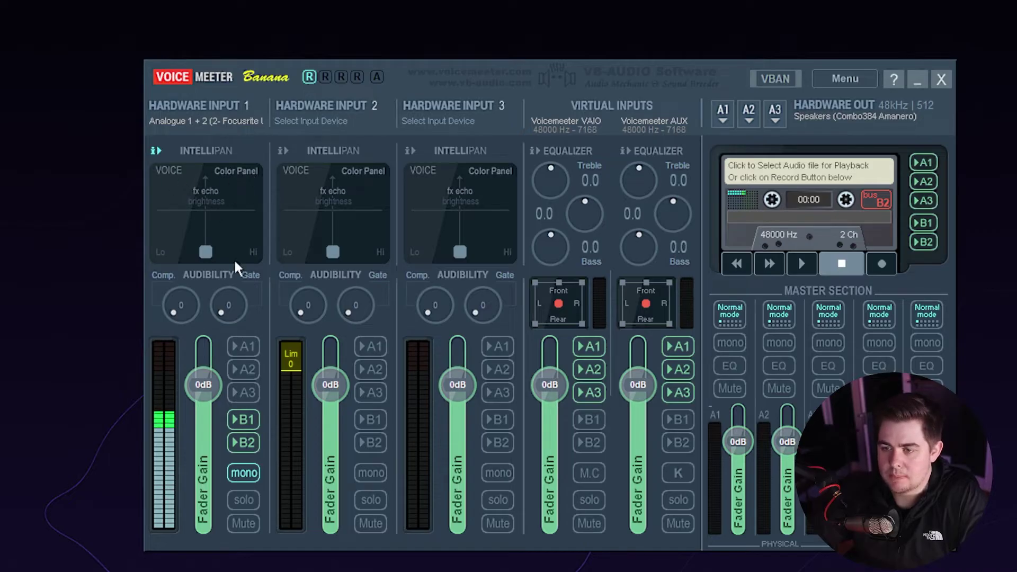
right_click(228, 227)
right_click(229, 228)
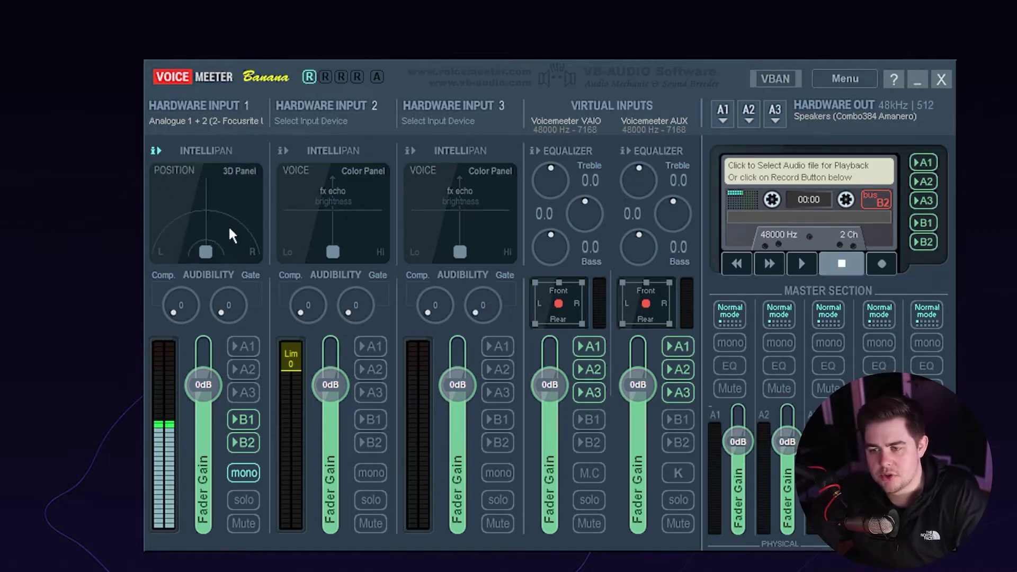
right_click(227, 224)
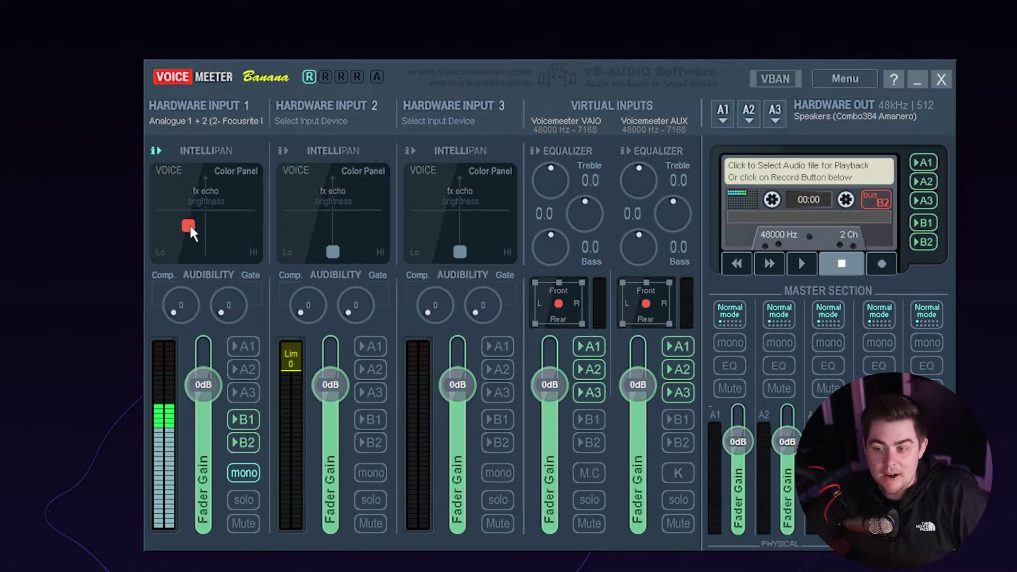
Step: Place the voice color point just left of centre, below the midline
drag(189, 223, 93, 276)
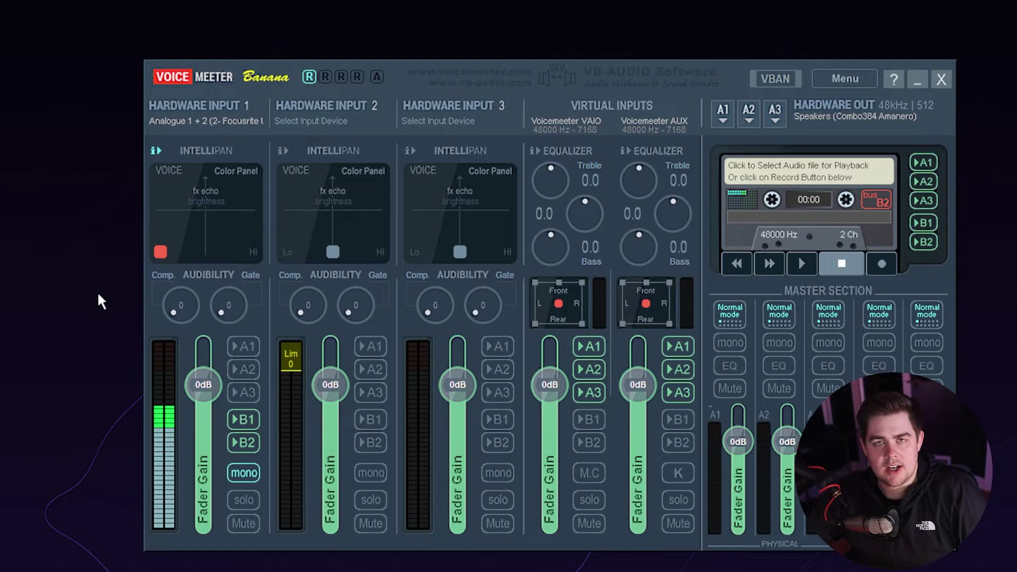
drag(154, 225, 132, 161)
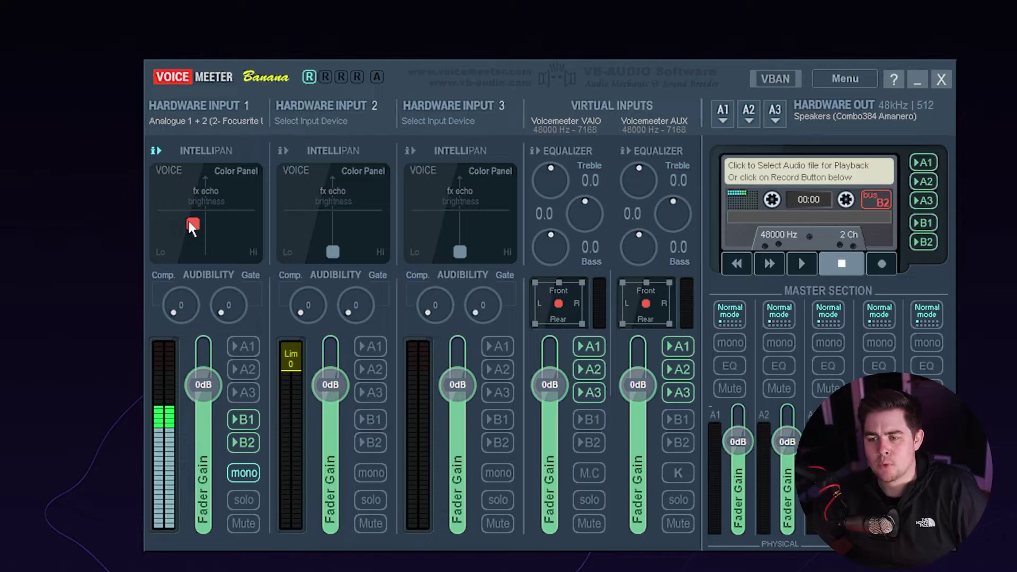
drag(193, 227, 71, 238)
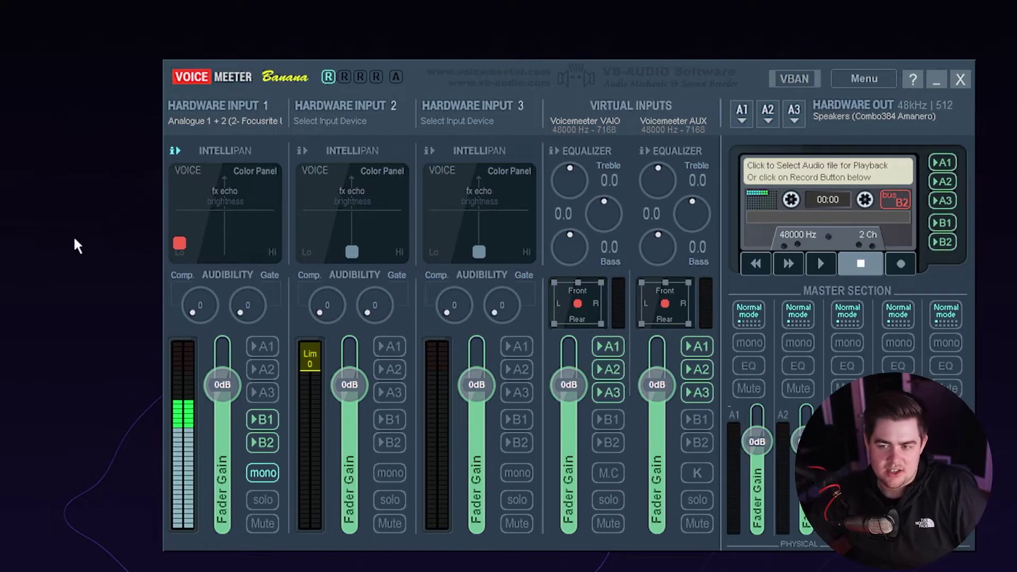
drag(180, 242, 207, 223)
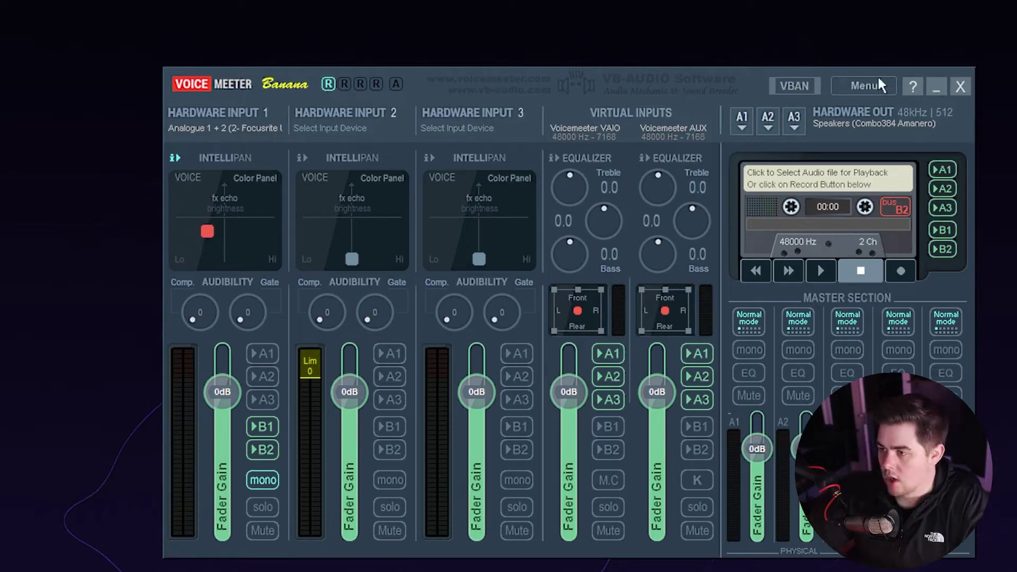
Step: Enable System Tray and Run on Windows Startup in the Voicemeeter menu
click(869, 85)
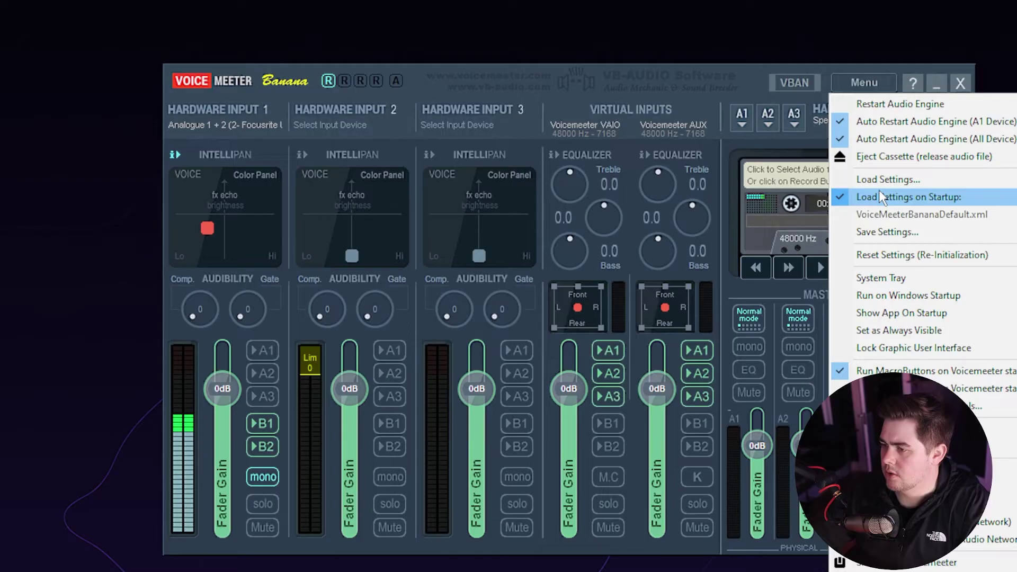
click(904, 277)
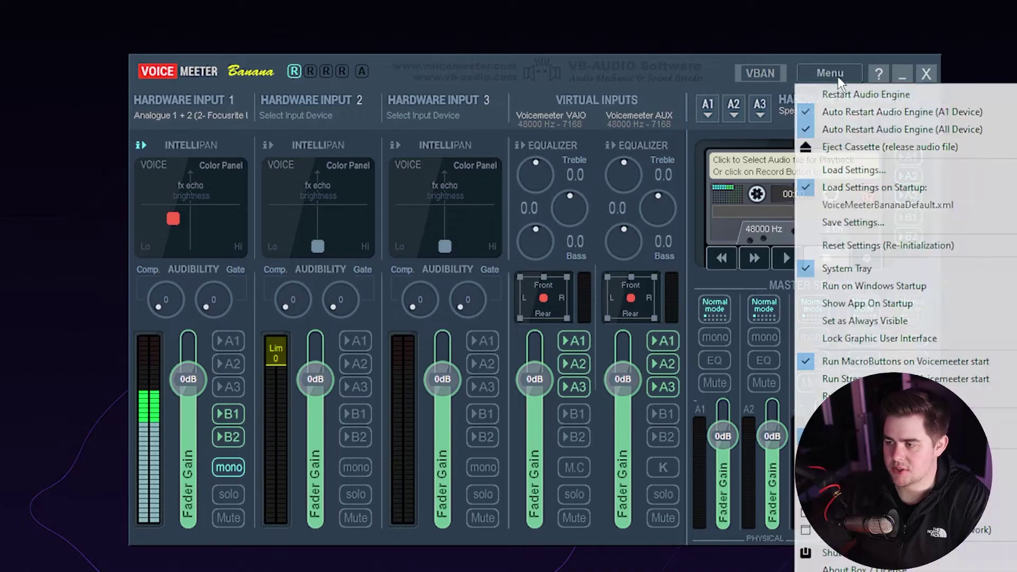
click(845, 79)
click(882, 287)
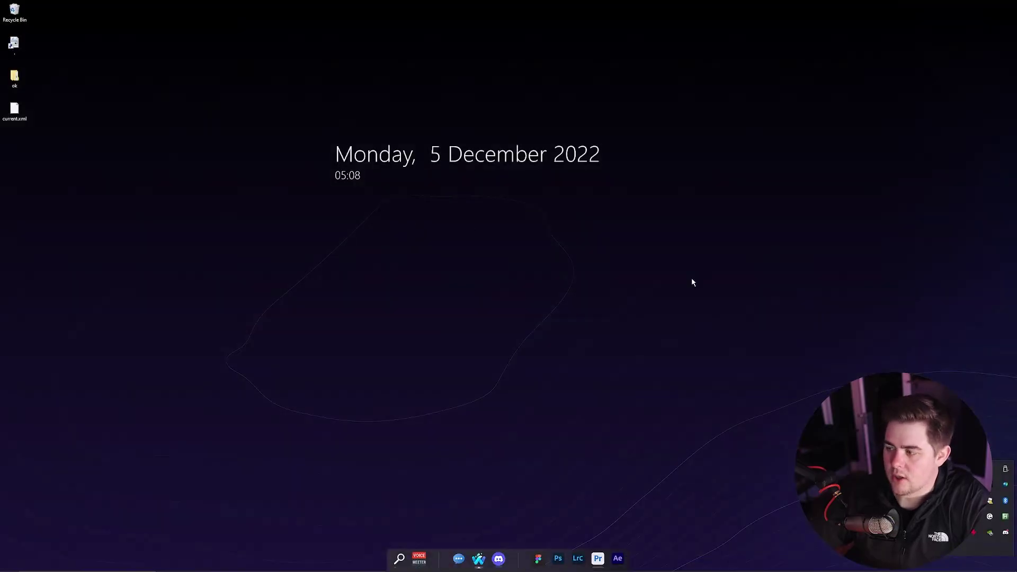
Step: Check the Analogue 1 + 2 microphone's advanced format settings in its properties
drag(141, 50, 417, 119)
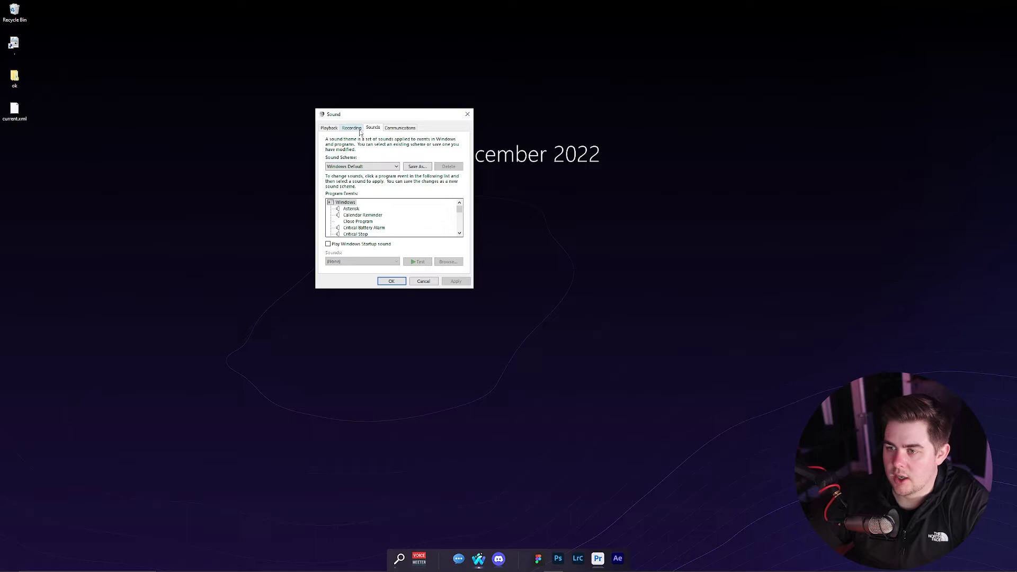
click(359, 129)
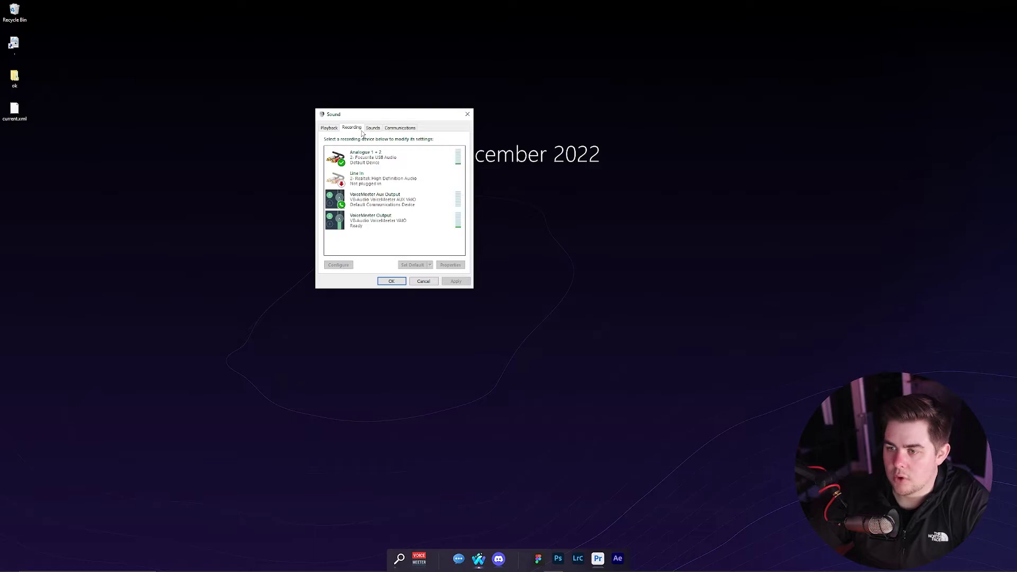
right_click(392, 162)
click(434, 127)
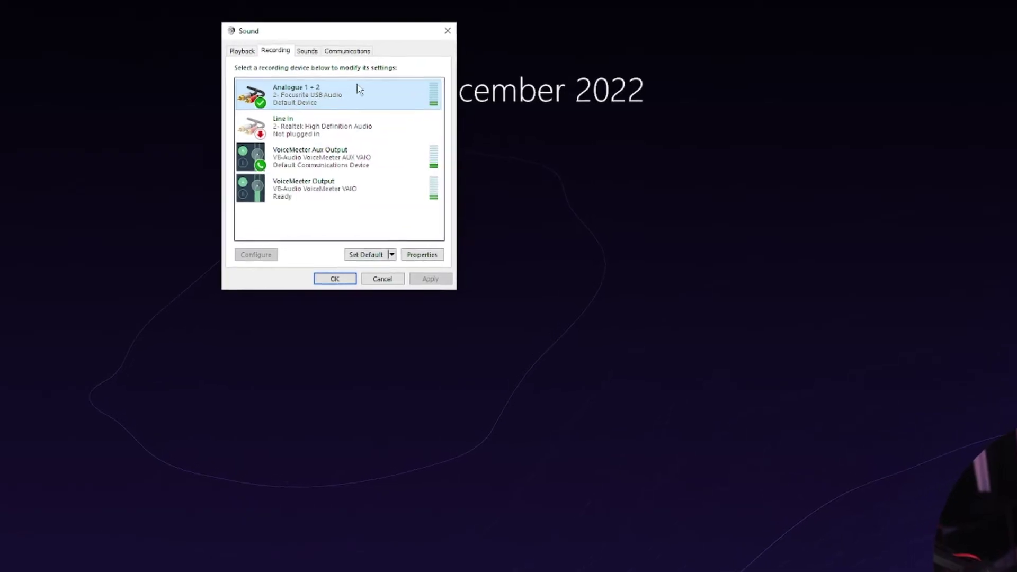
right_click(358, 89)
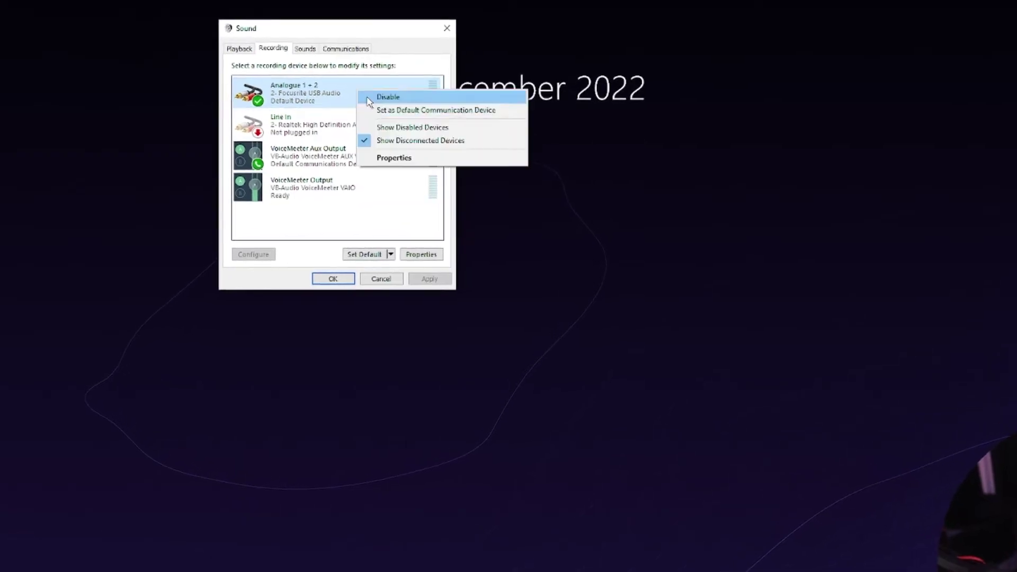
click(398, 162)
drag(365, 80, 545, 91)
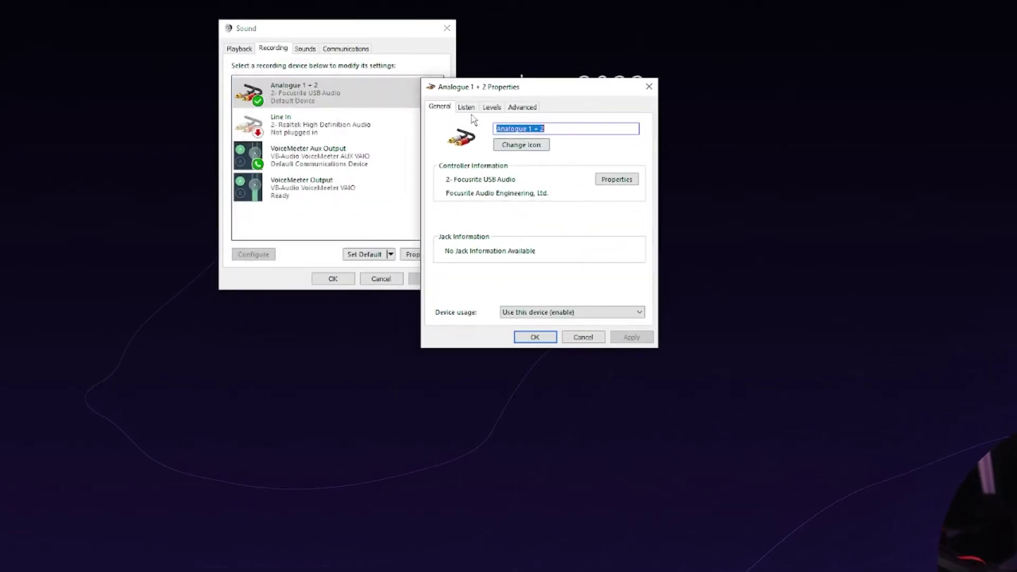
click(516, 107)
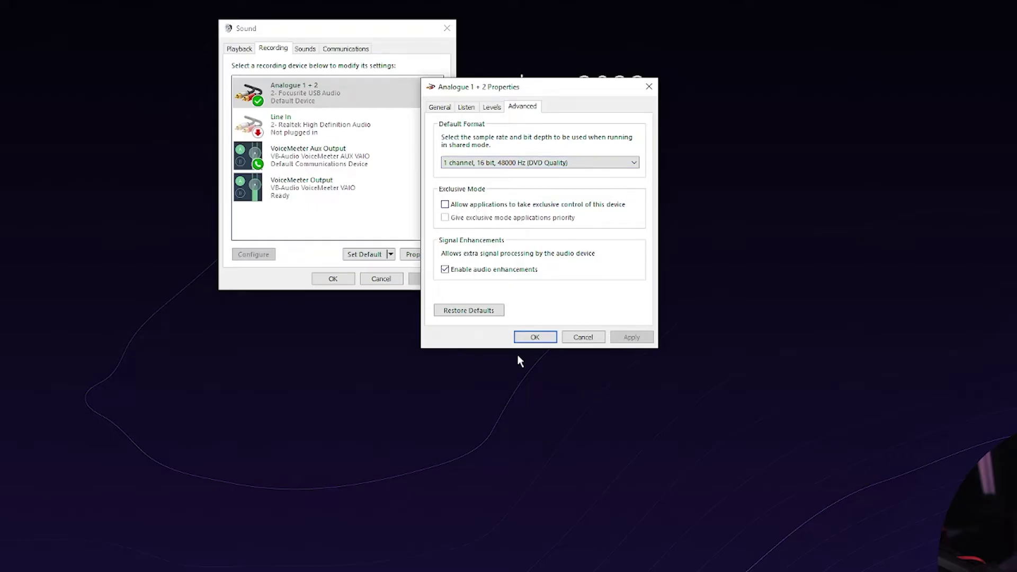
click(534, 337)
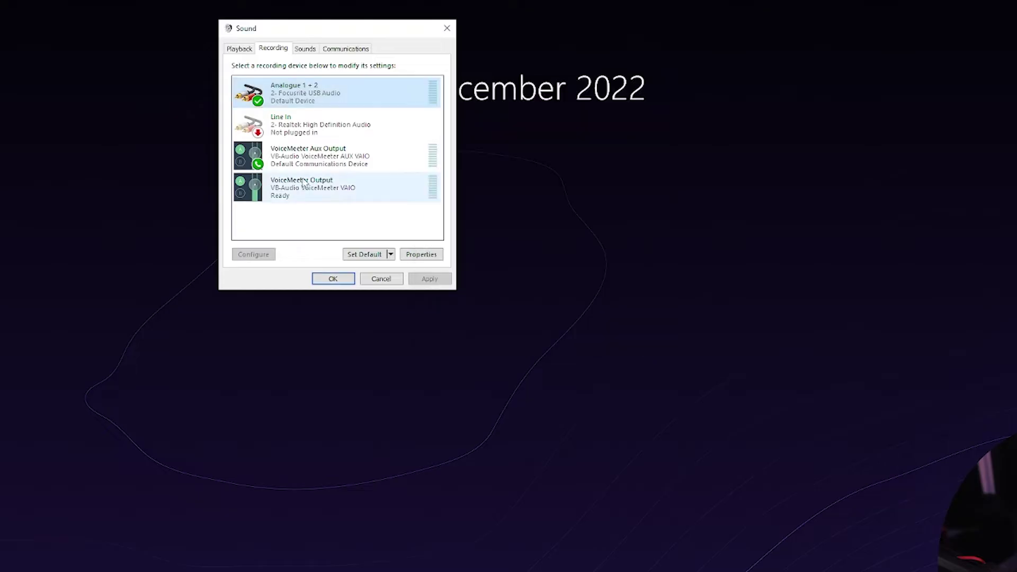
Step: Make VoiceMeeter Aux Output the default recording device
right_click(298, 164)
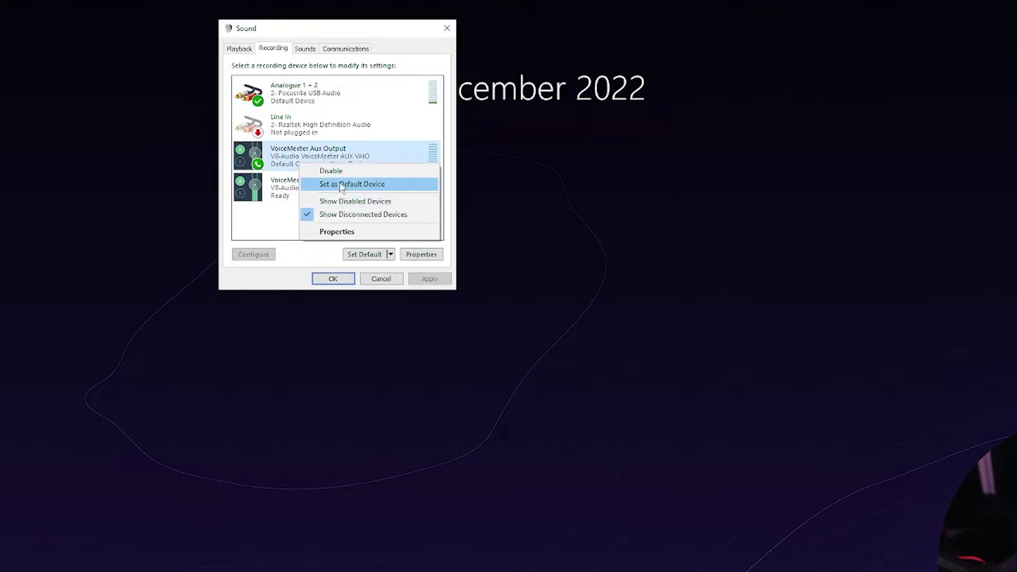
click(326, 188)
right_click(342, 153)
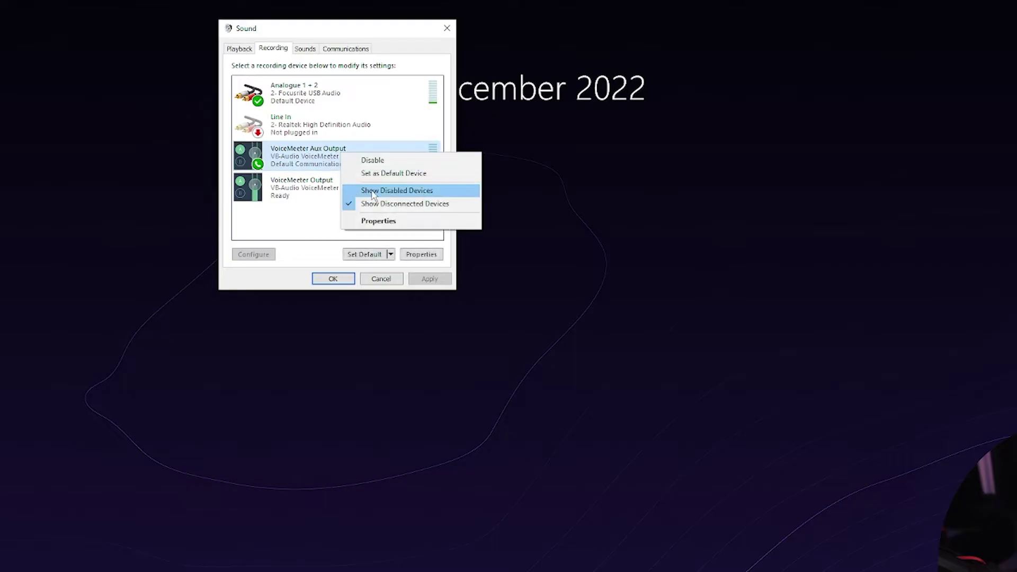
click(426, 175)
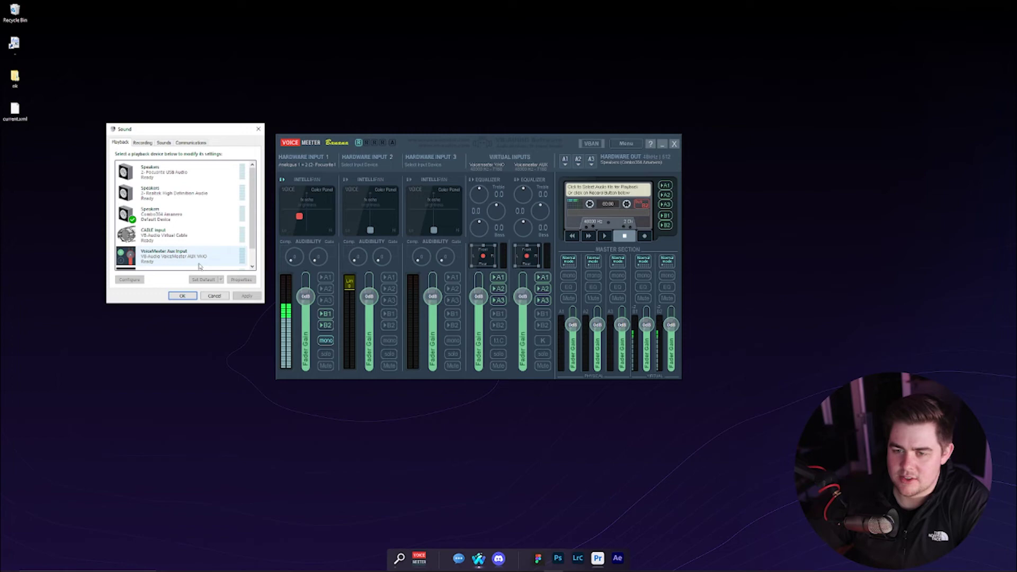
Step: Check the Speakers' advanced format, make VoiceMeeter Aux Input the default playback device, and close Sound
right_click(199, 210)
click(214, 285)
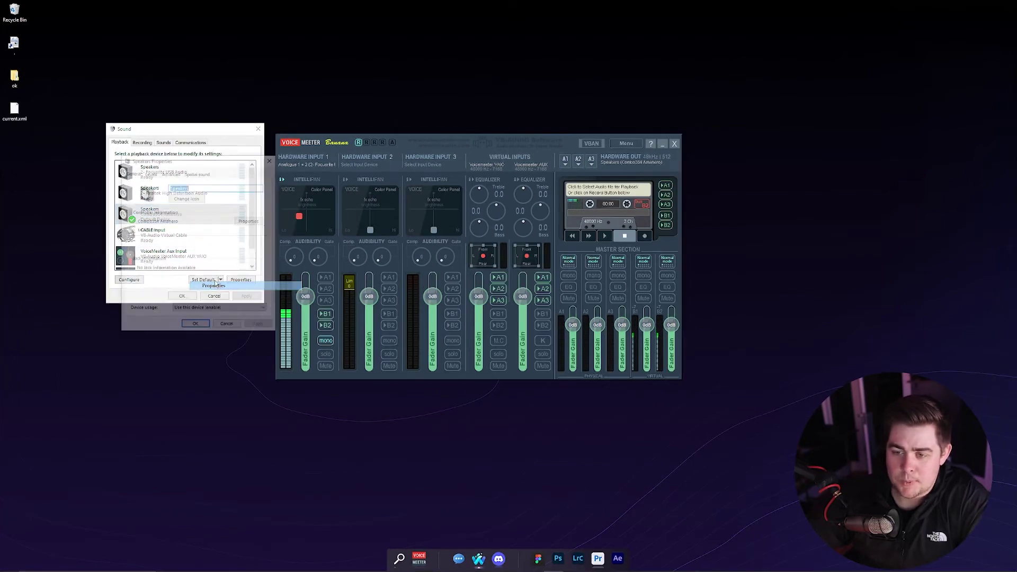
click(171, 172)
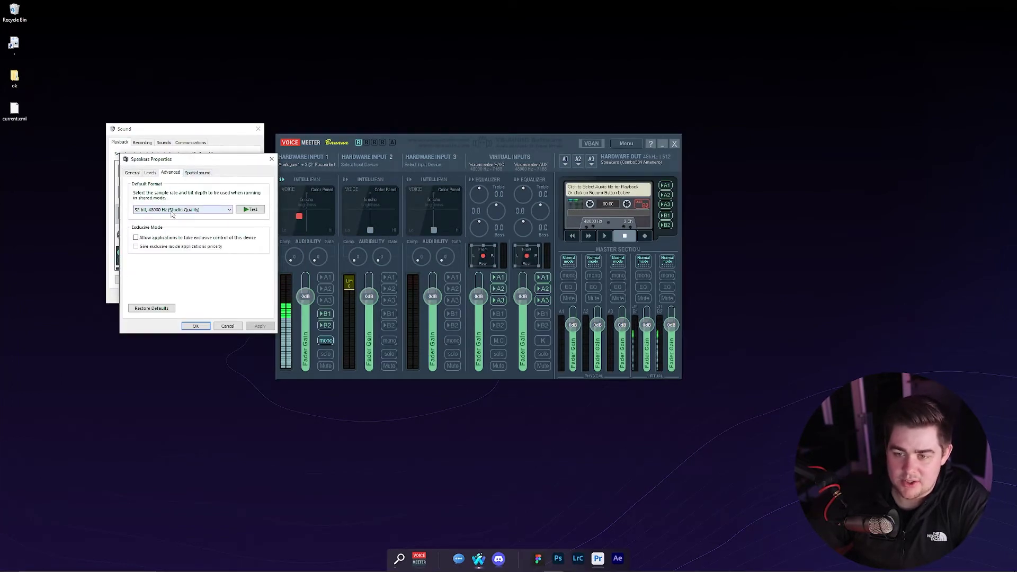
key(Escape)
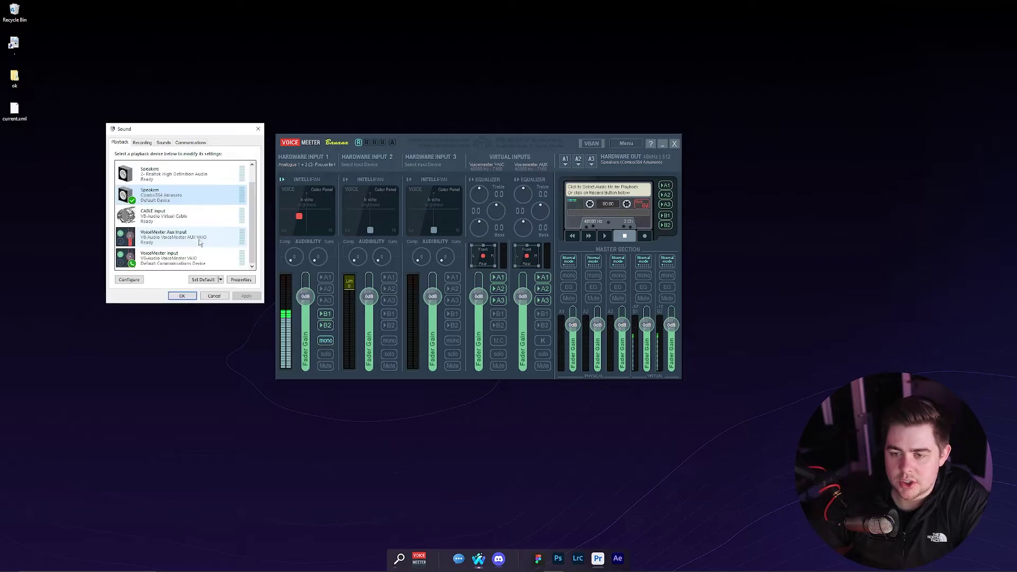
right_click(195, 242)
click(231, 272)
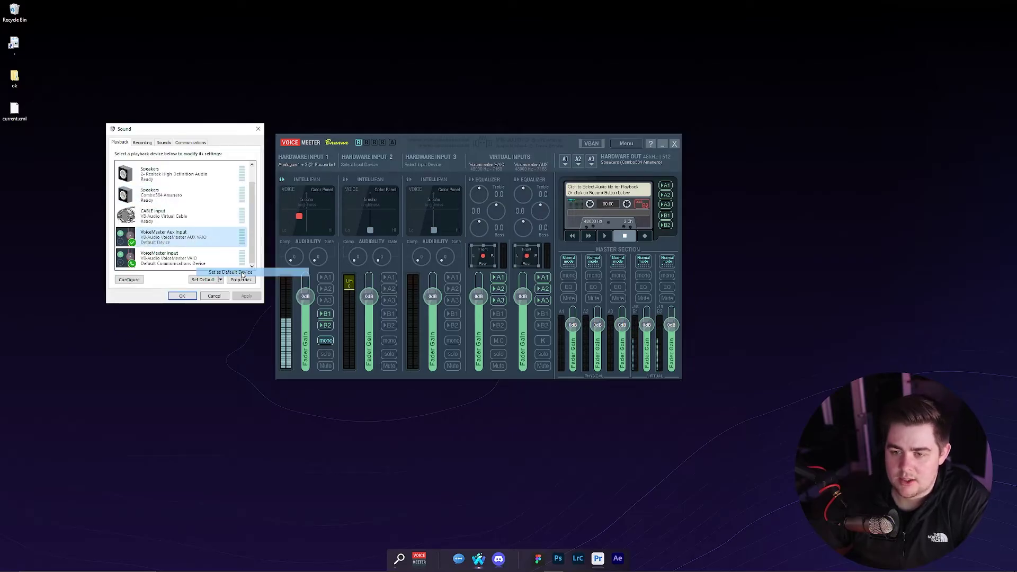
click(258, 130)
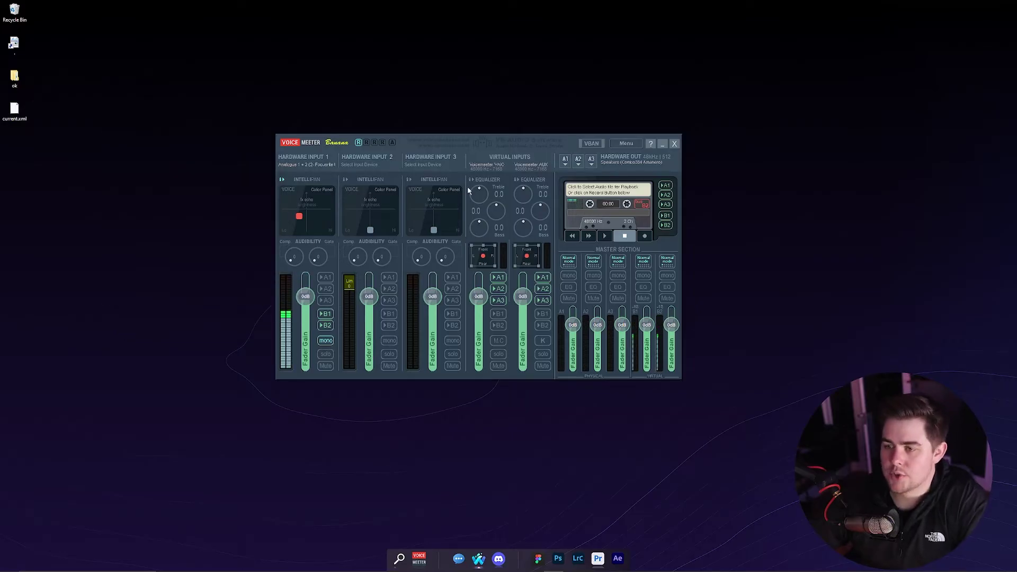
click(627, 144)
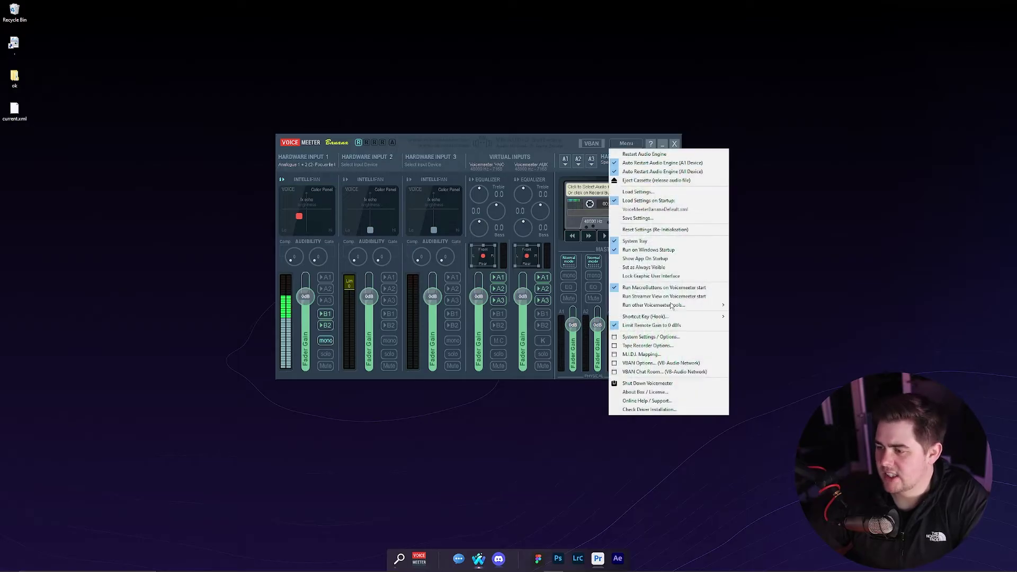
click(676, 338)
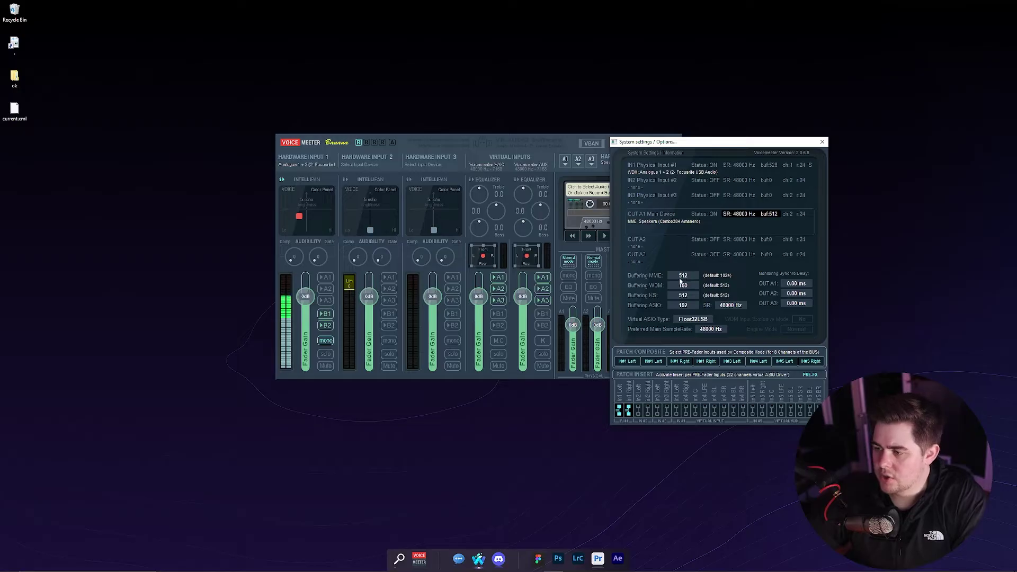
click(680, 281)
click(565, 327)
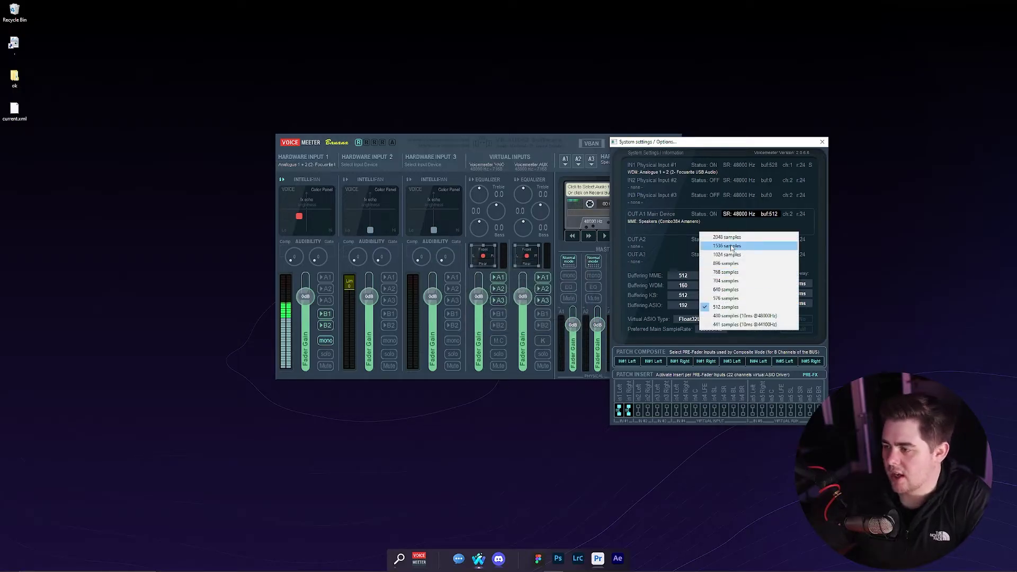
click(662, 252)
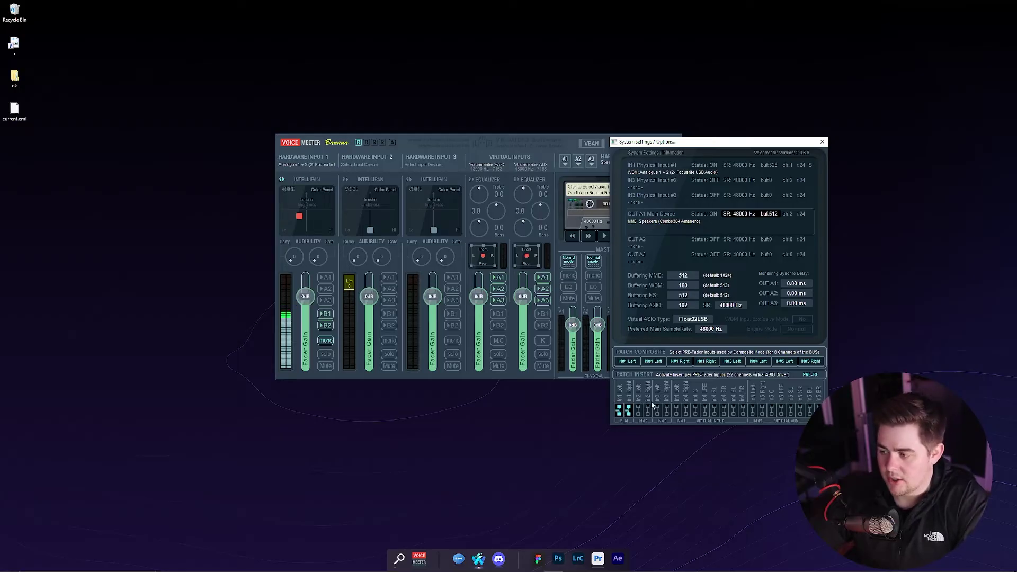
click(822, 142)
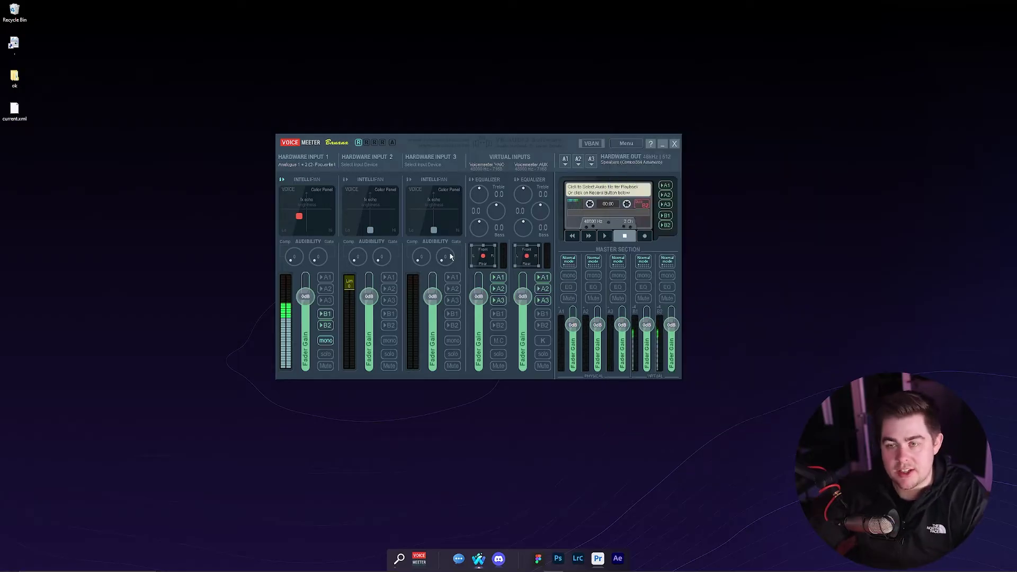
Step: Toggle B1/B2 on the VAIO and AUX strips and A1 on Hardware Input 1, ending unchanged
click(498, 314)
click(498, 325)
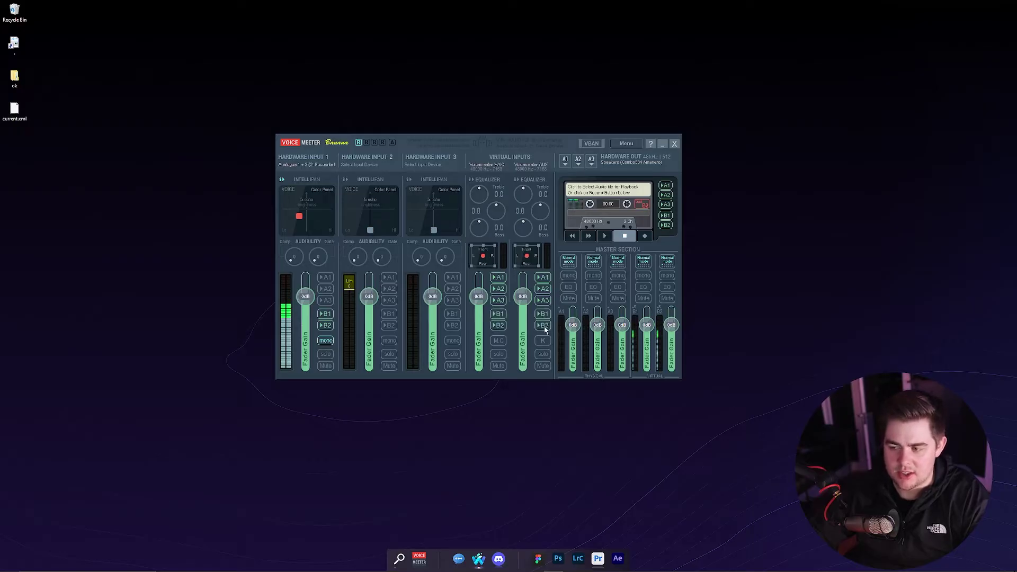
click(543, 314)
click(543, 325)
click(498, 326)
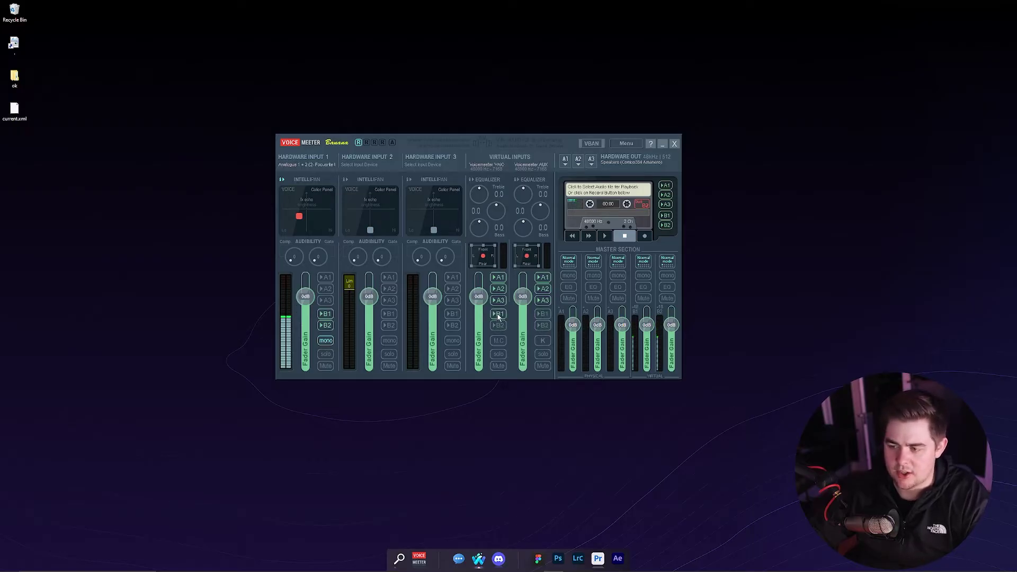
click(498, 313)
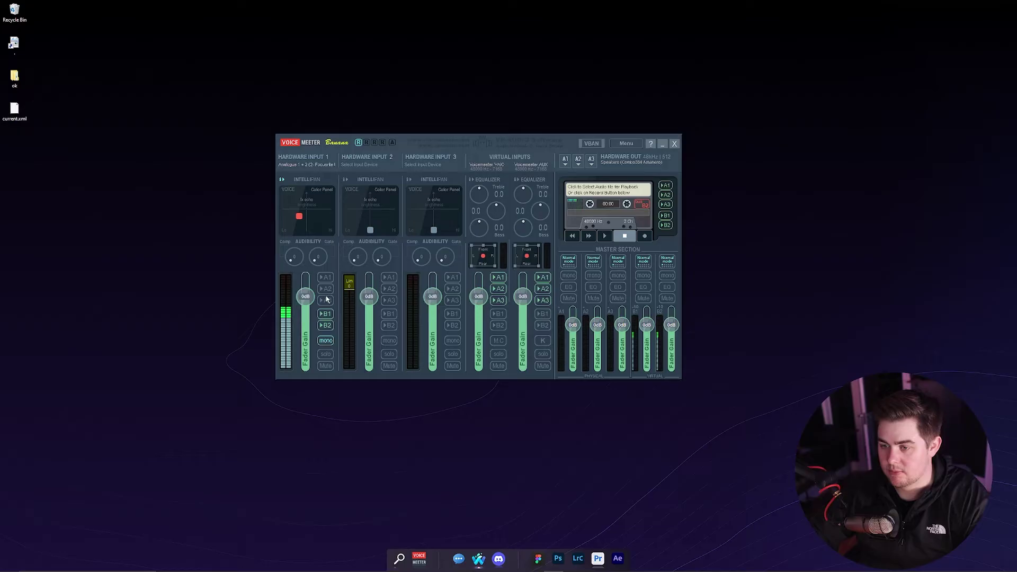
click(325, 279)
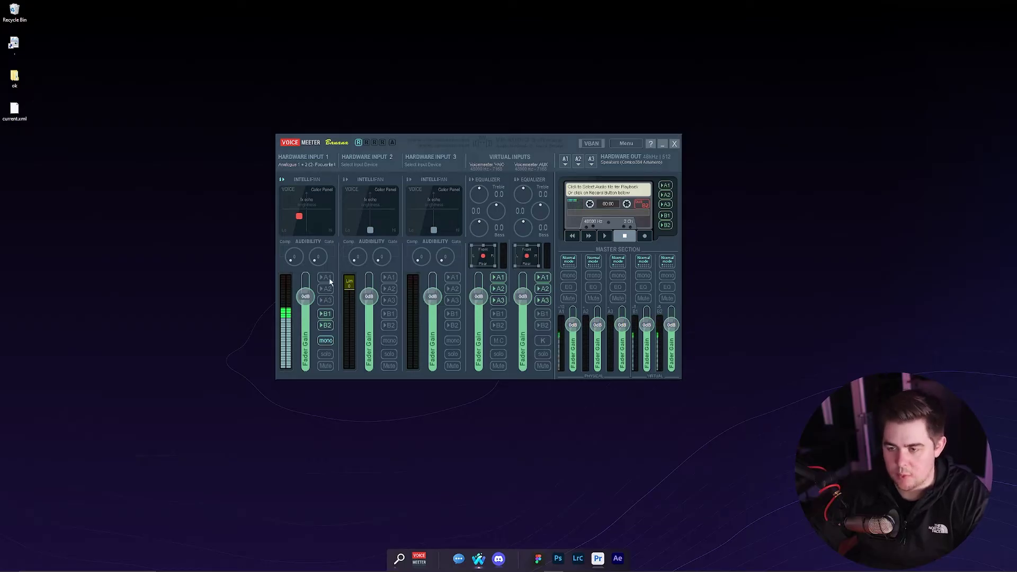
click(326, 278)
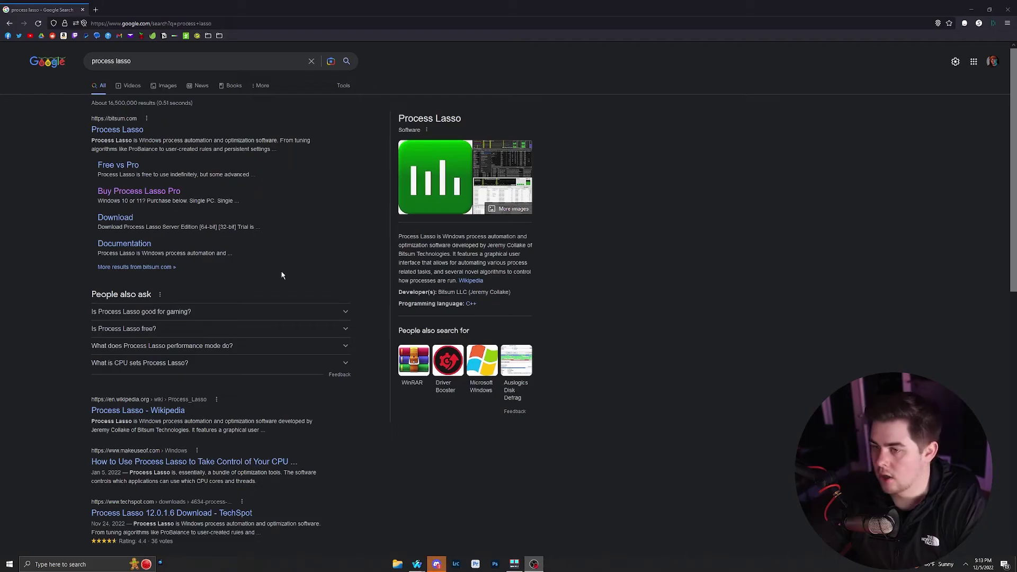
Step: Open the bitsum.com Process Lasso result from Google
click(116, 136)
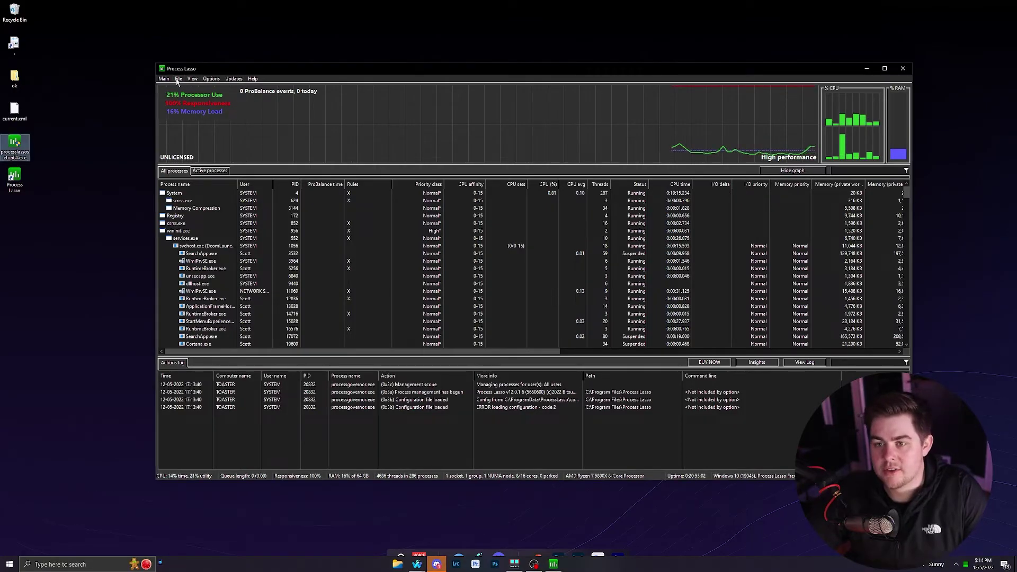
Step: Create a new Process Lasso config profile named 'voicemeeter'
click(193, 79)
mouse_move(178, 79)
mouse_move(236, 88)
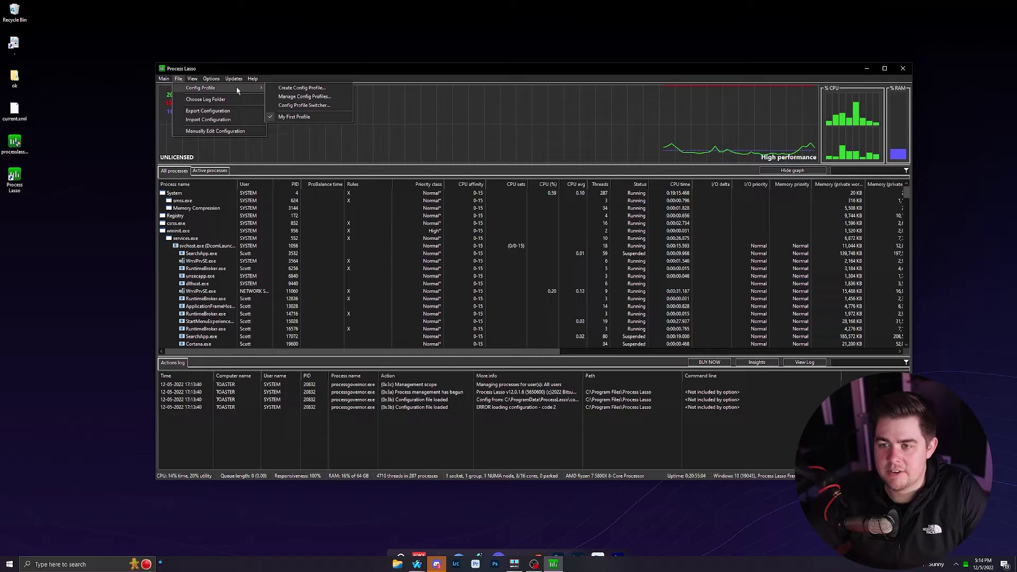
click(312, 88)
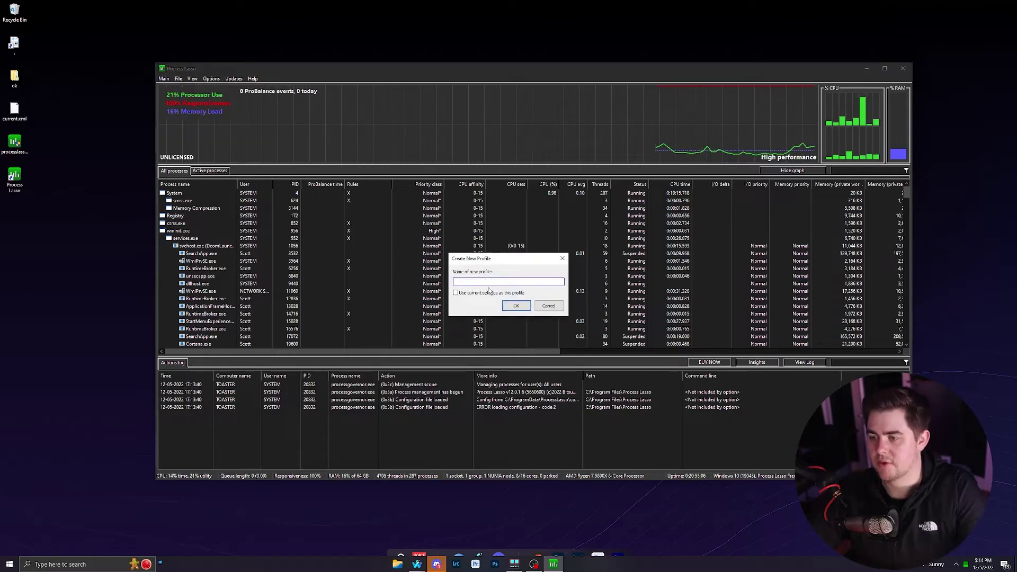
text(voicemeeter)
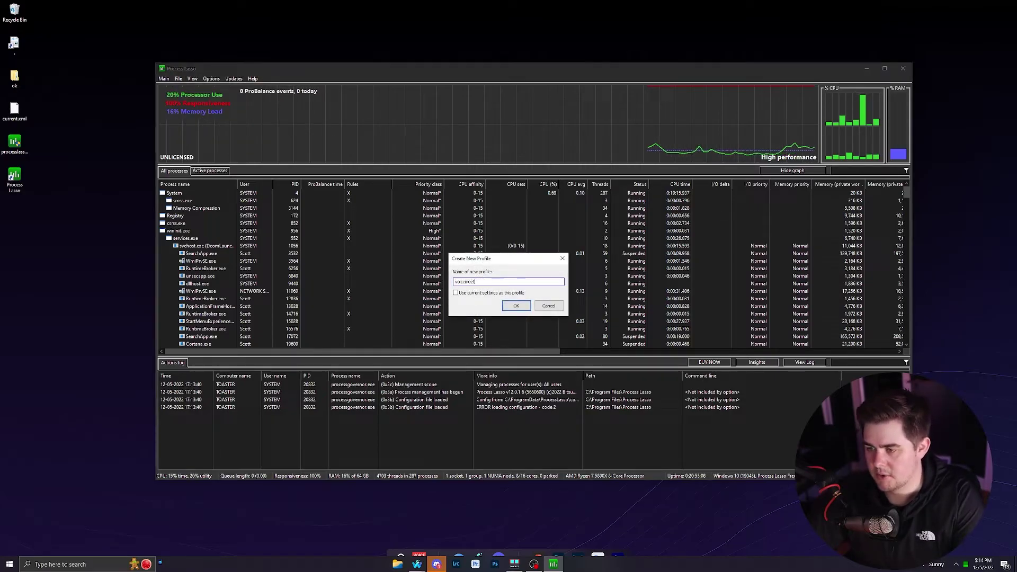
key(Return)
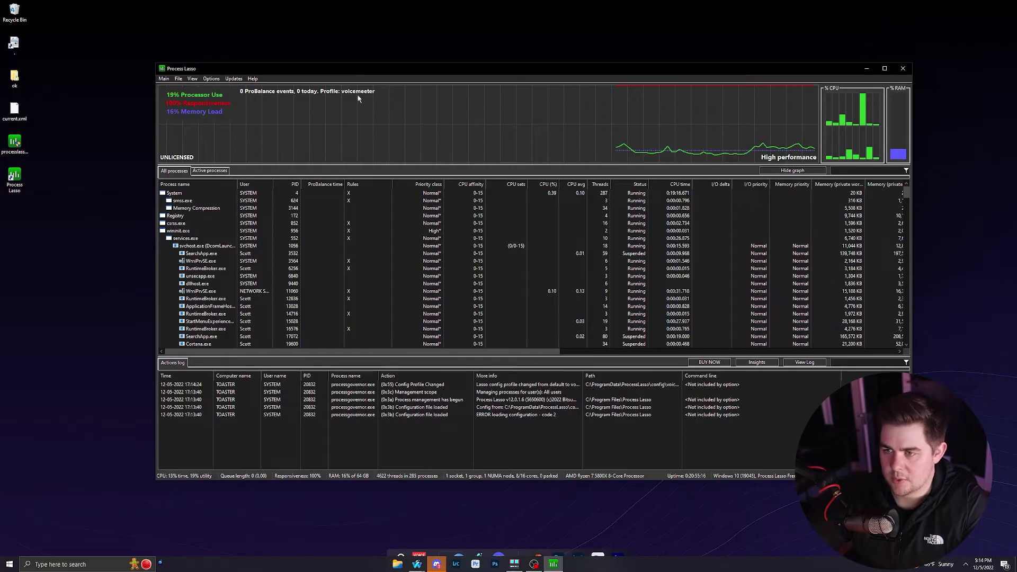
Step: Show only active processes and set audiodg.exe to always run at high priority
click(209, 170)
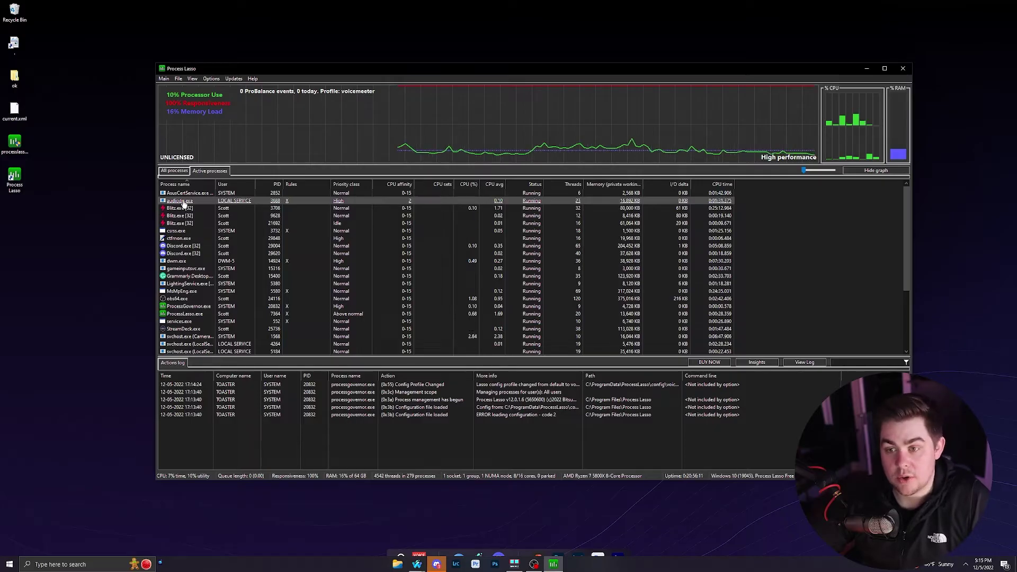
right_click(184, 204)
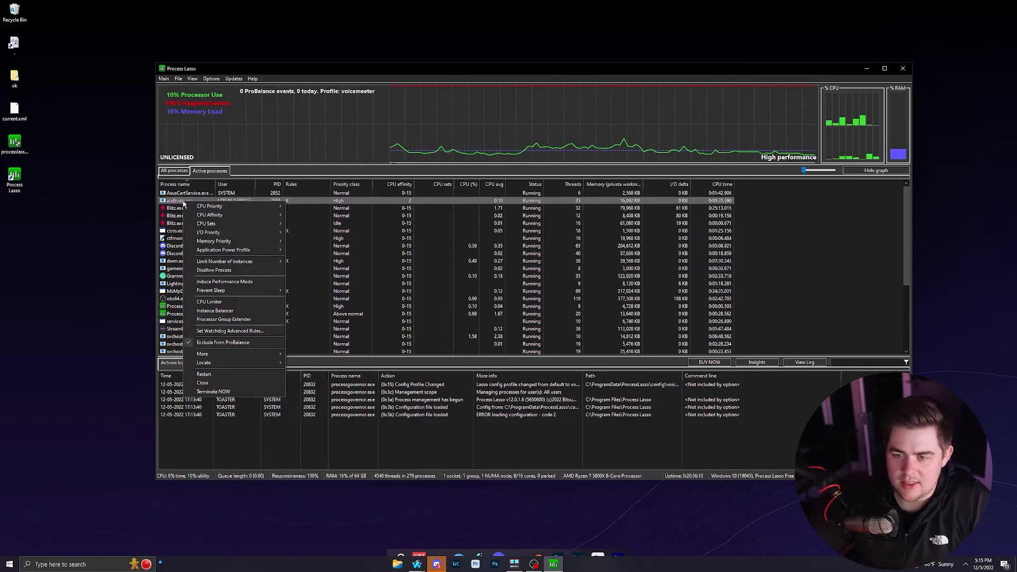
mouse_move(271, 206)
mouse_move(307, 215)
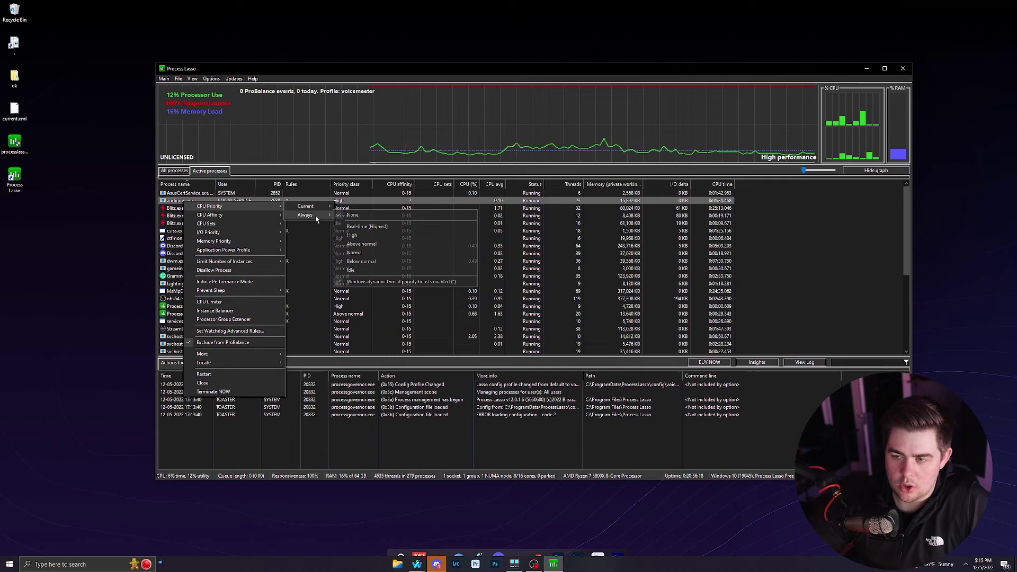
click(363, 235)
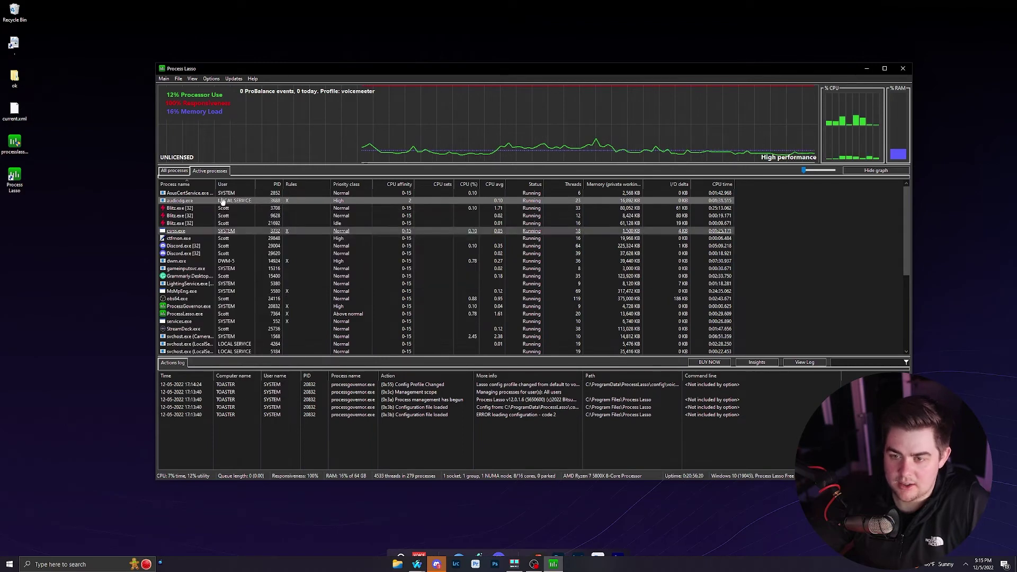
Step: Always restrict audiodg.exe's CPU affinity to CPU 2 only
right_click(179, 201)
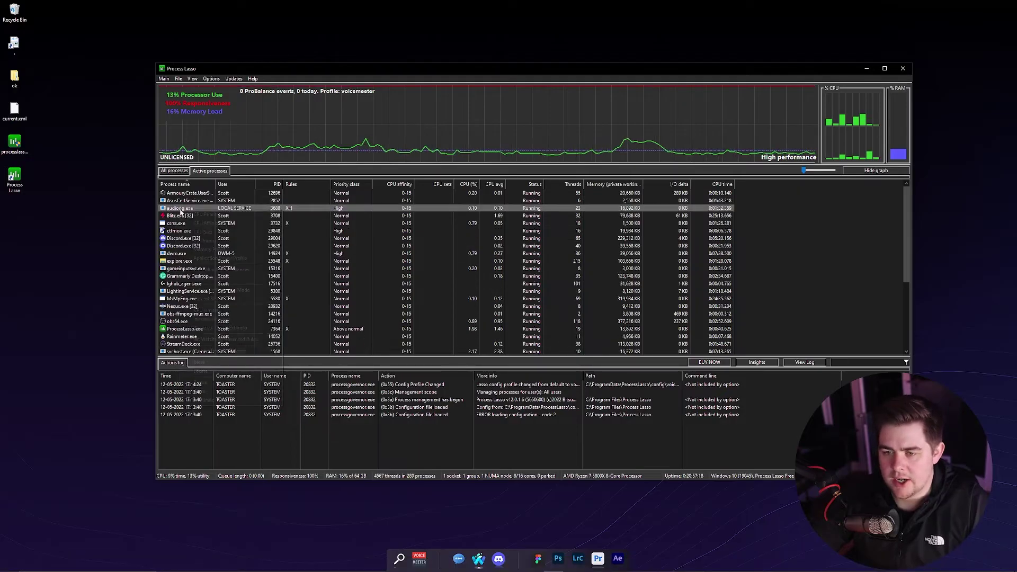
right_click(179, 210)
mouse_move(222, 224)
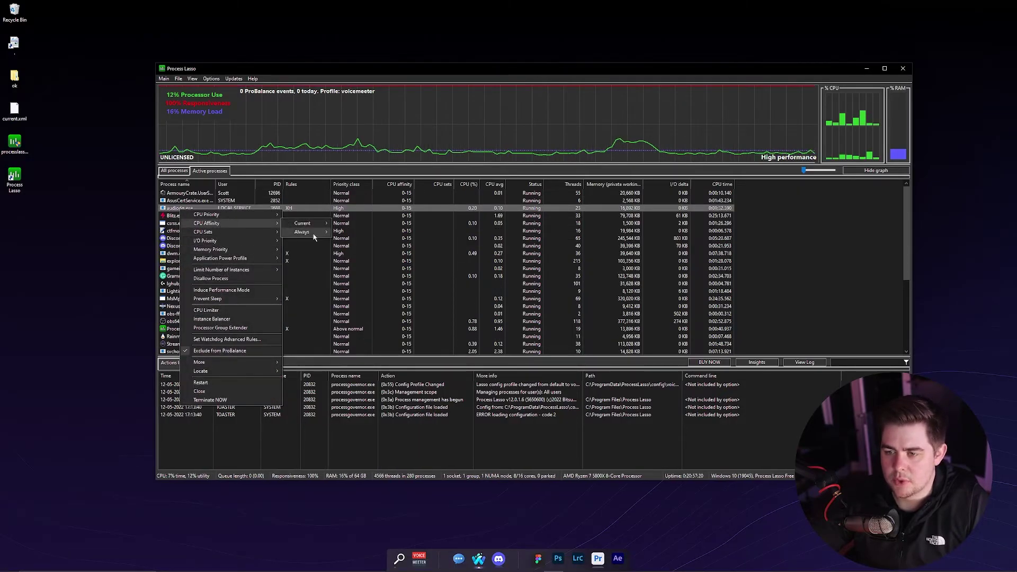
mouse_move(305, 232)
click(363, 233)
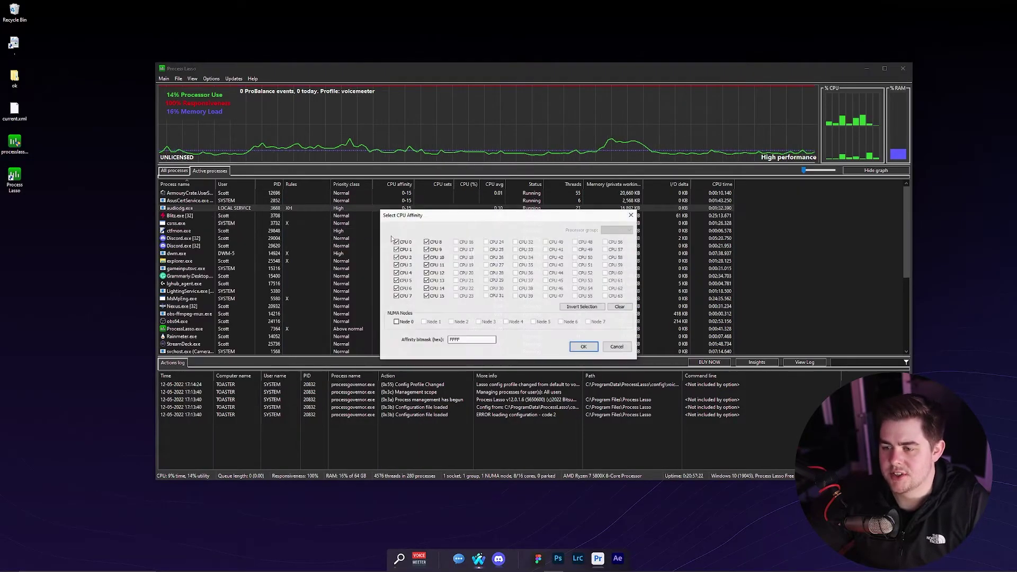
click(396, 242)
click(396, 249)
click(396, 257)
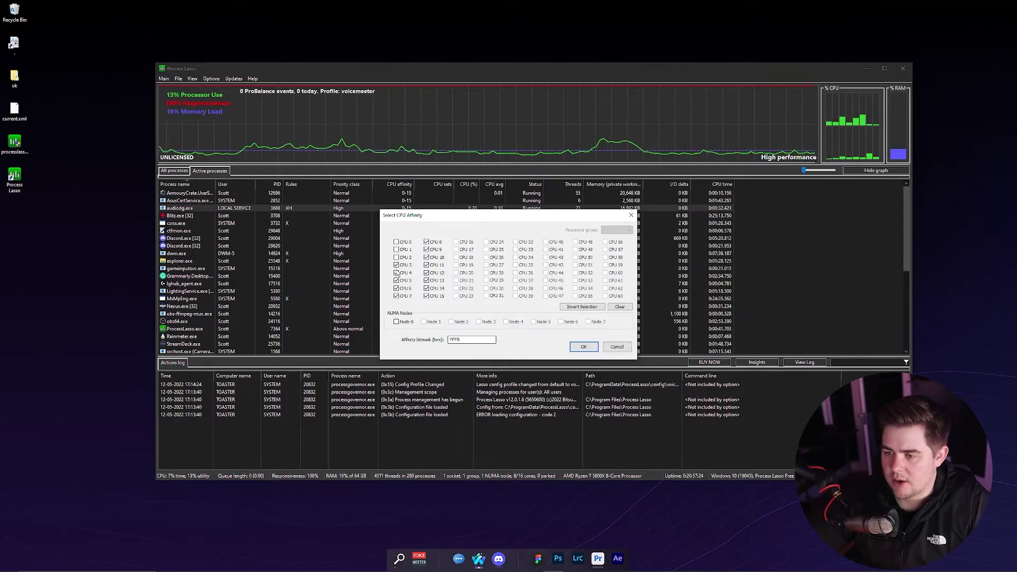
click(396, 273)
click(396, 265)
click(397, 296)
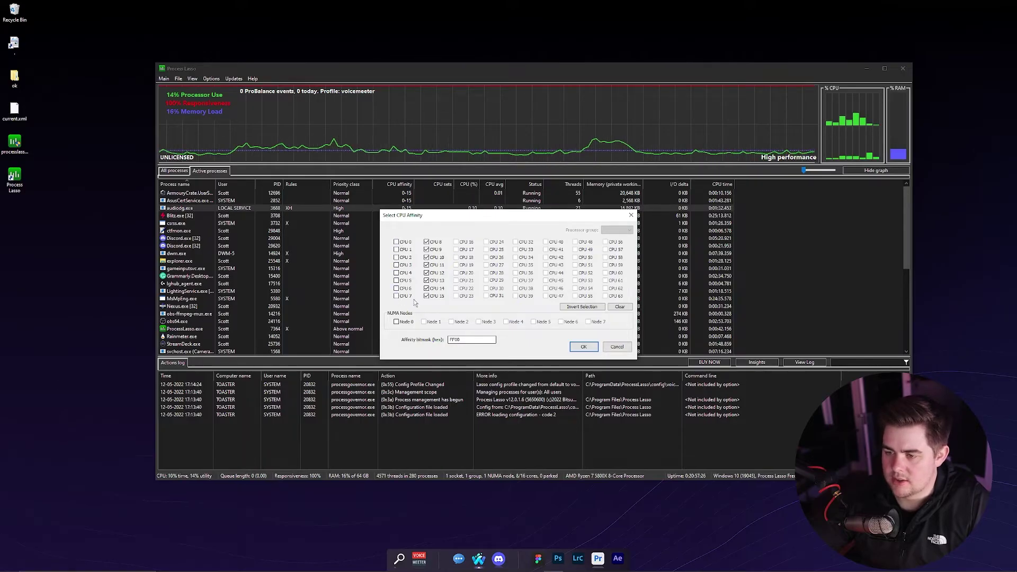
click(427, 296)
click(426, 288)
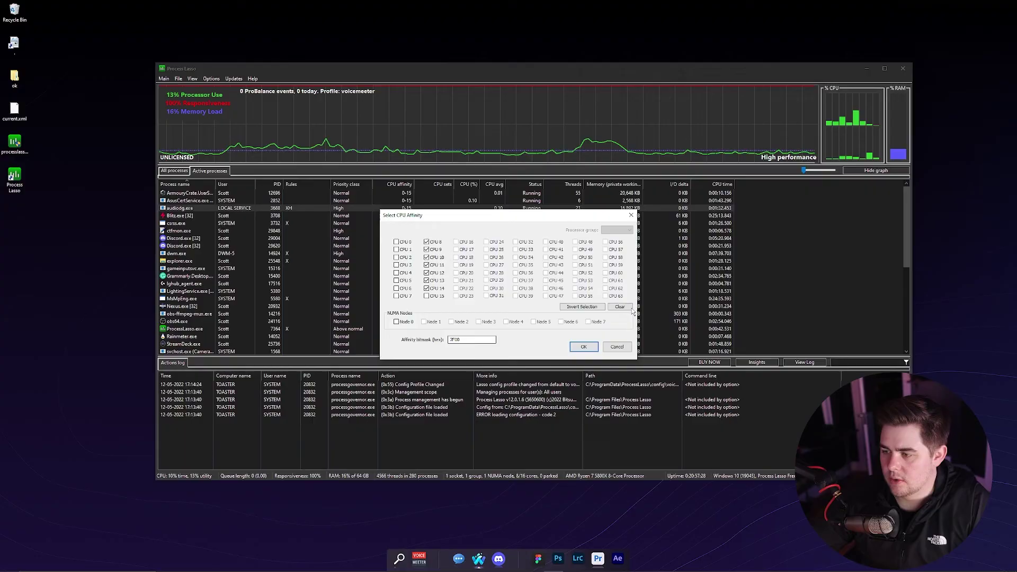
click(397, 257)
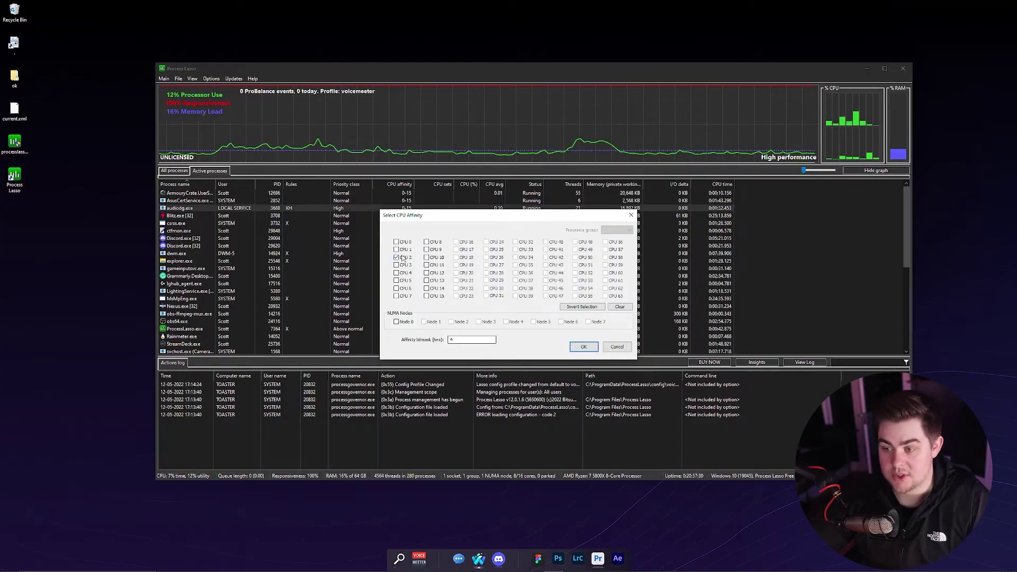
click(583, 347)
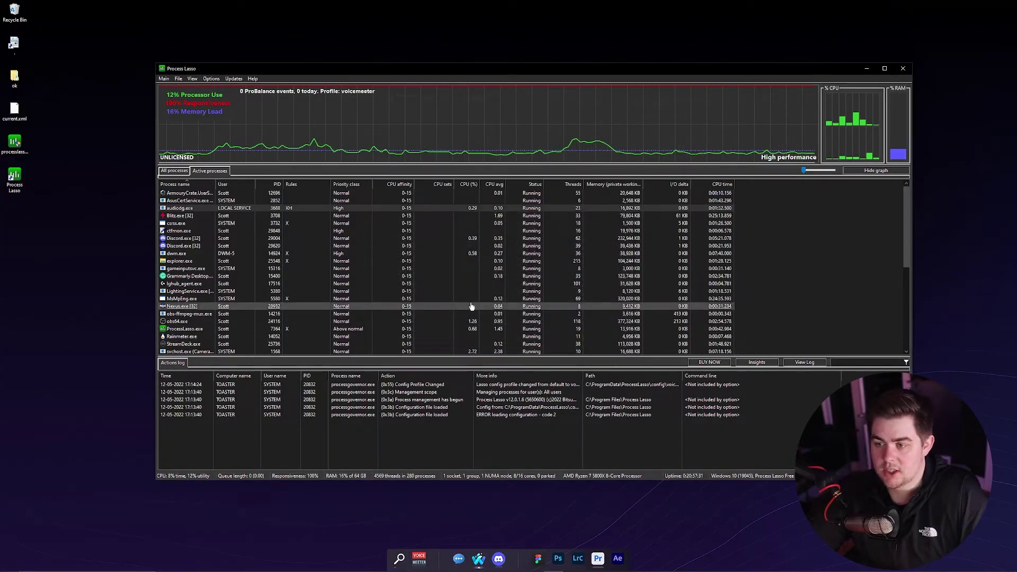
Step: Give audiodg.exe the Bitsum Highest Performance power profile and dismiss the power plan notice
right_click(173, 208)
mouse_move(249, 256)
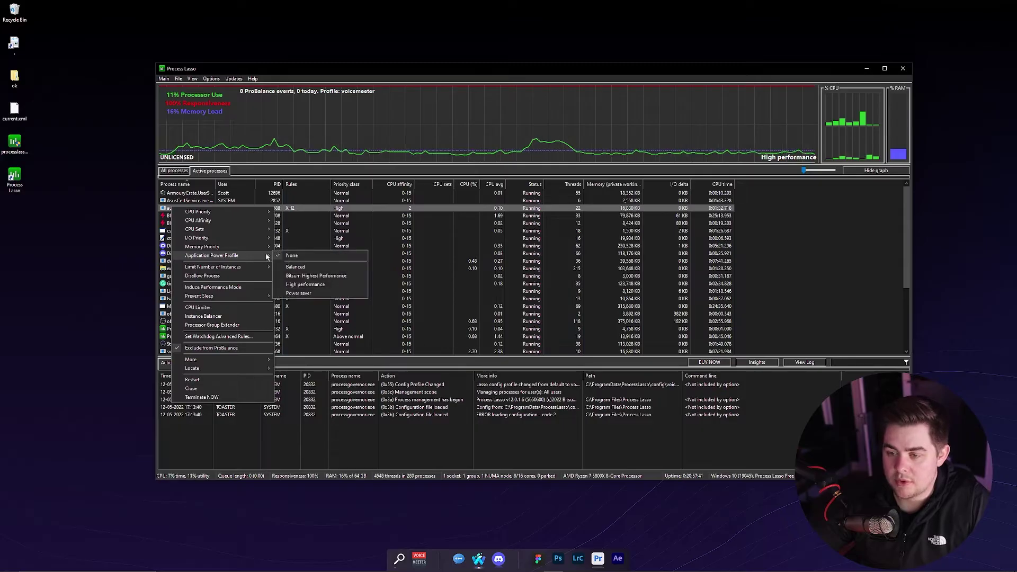
click(316, 276)
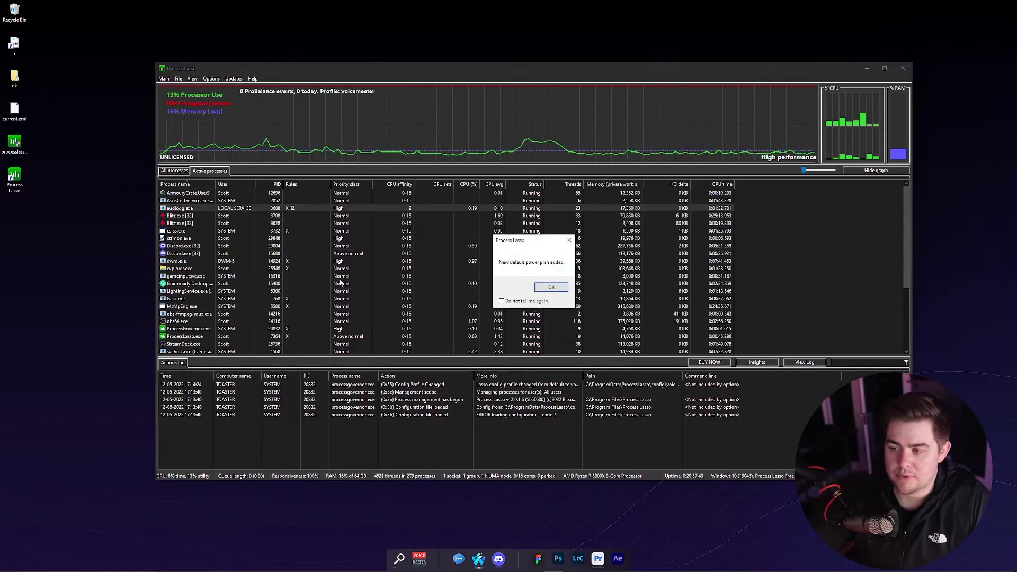
click(551, 287)
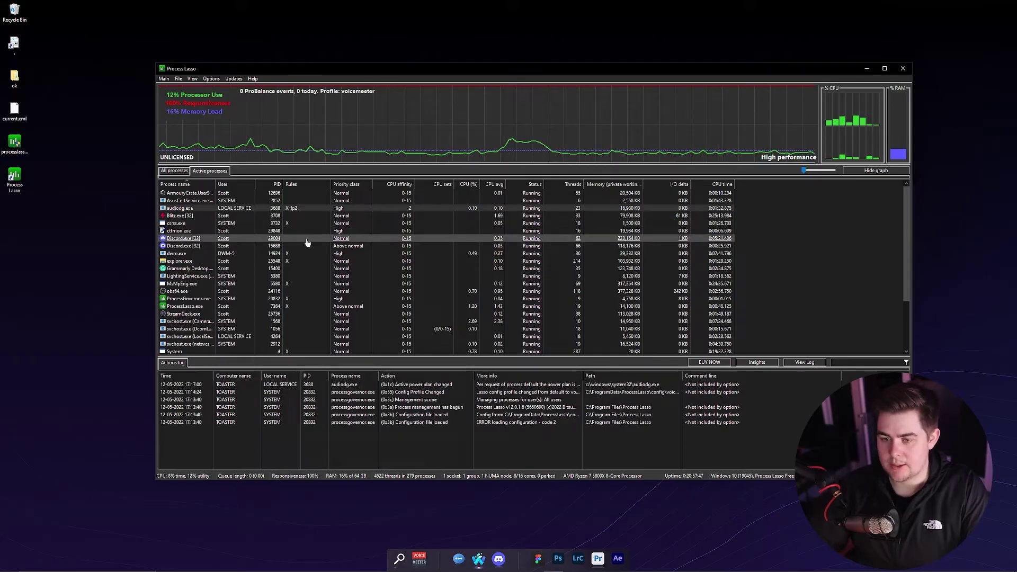
Step: Assign voicemeeterpro.exe the High performance power profile, then exit Process Lasso
scroll(908, 249, down, 1)
scroll(908, 249, down, 1)
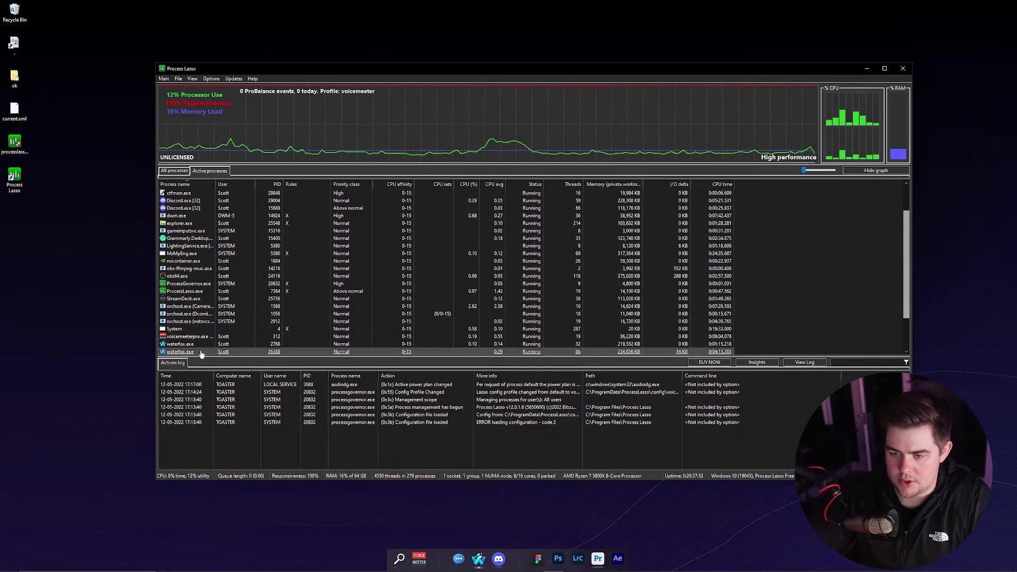
right_click(186, 337)
scroll(476, 265, down, 4)
right_click(166, 286)
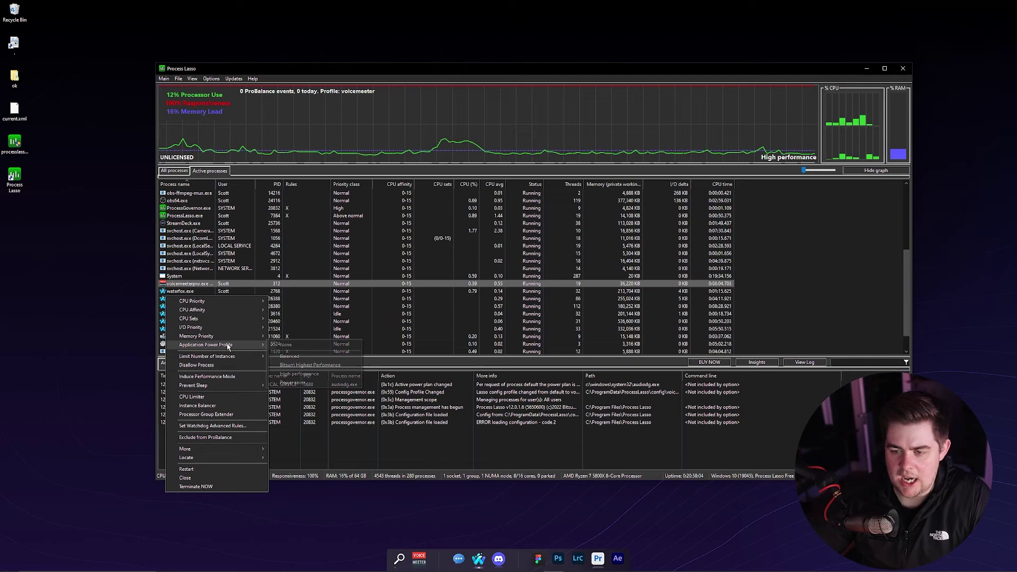
mouse_move(212, 345)
click(317, 375)
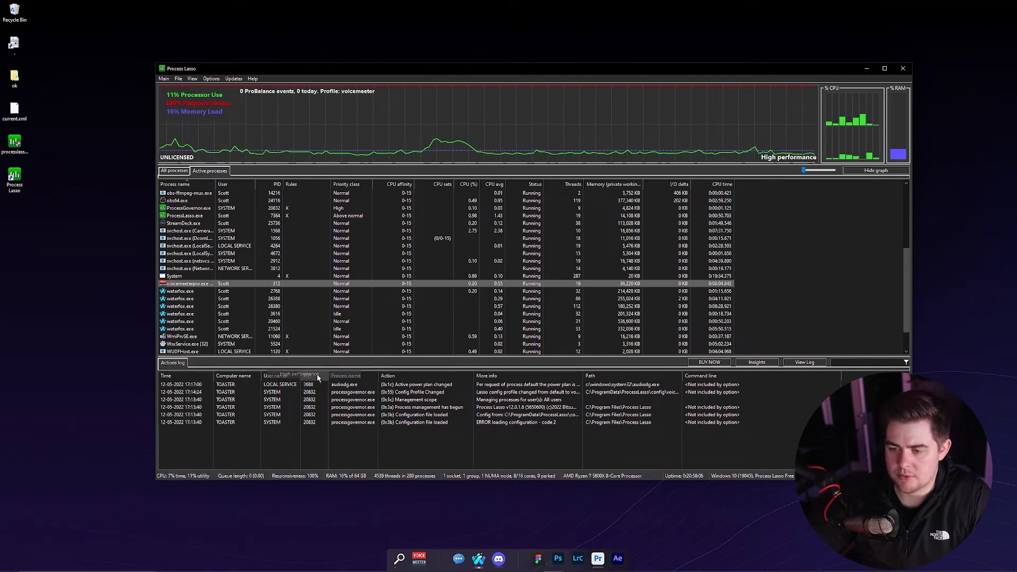
scroll(292, 284, up, 3)
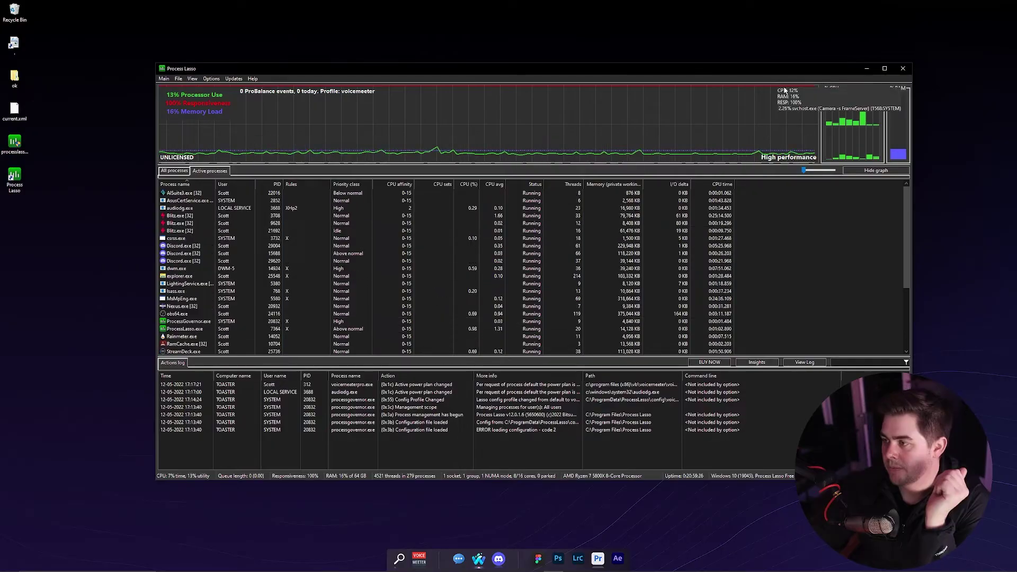
click(902, 69)
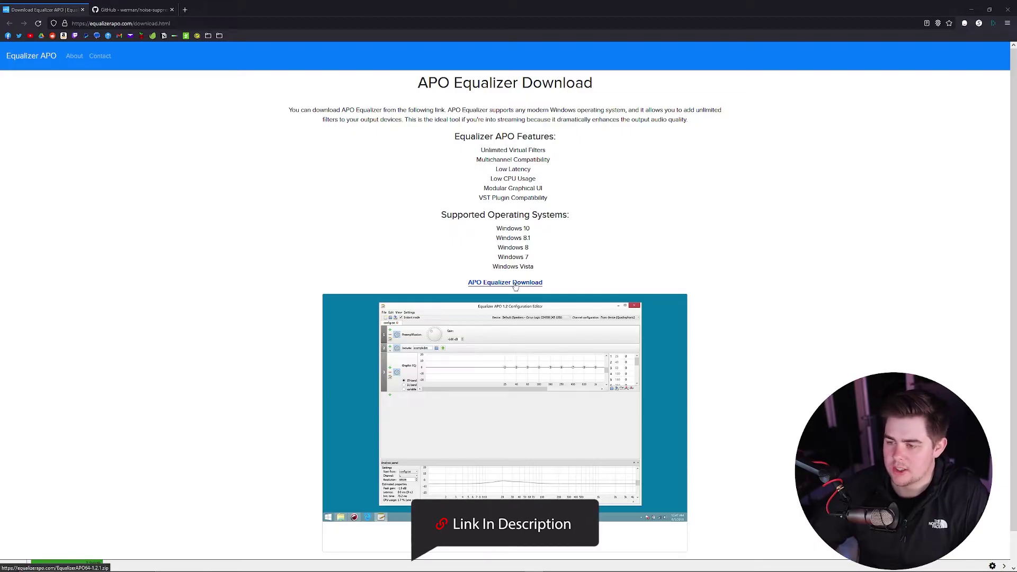
Step: Switch to the noise-suppression-for-voice GitHub tab and open the Noise Suppression v1.03 release
key(ctrl+Tab)
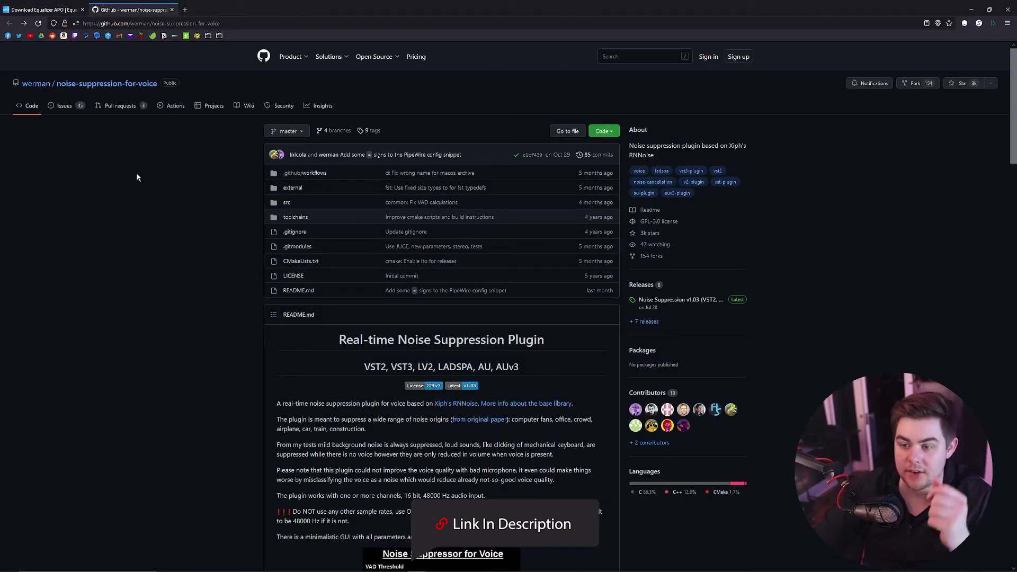
drag(277, 403, 478, 403)
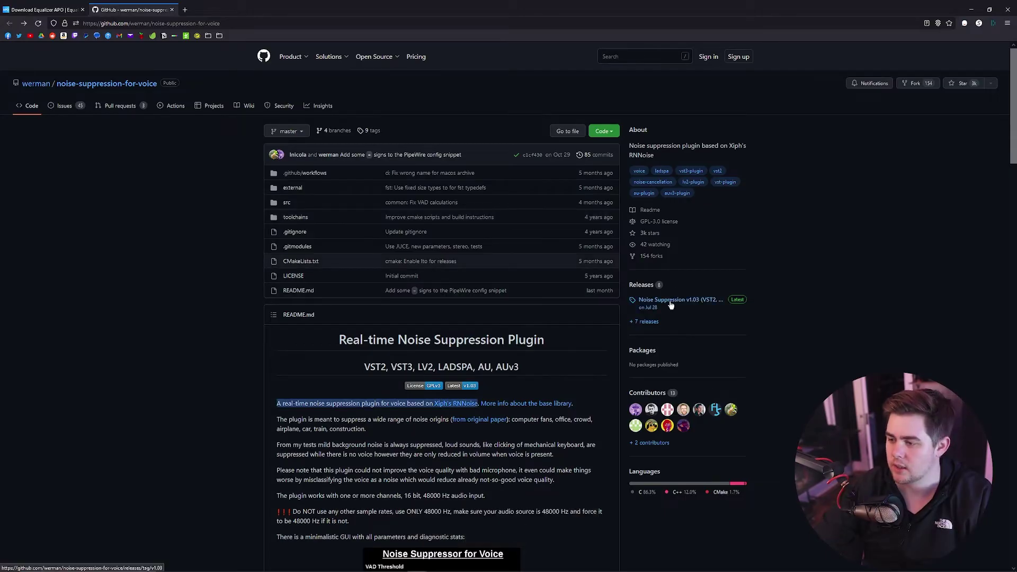
click(670, 300)
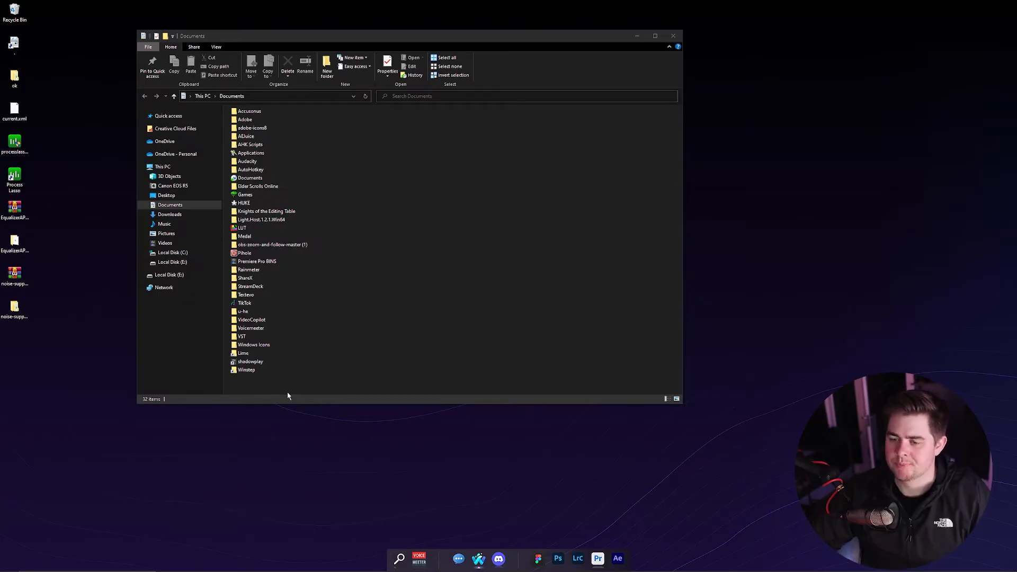
Step: Create a new folder named werman in Documents and open it
right_click(288, 393)
mouse_move(300, 470)
click(400, 354)
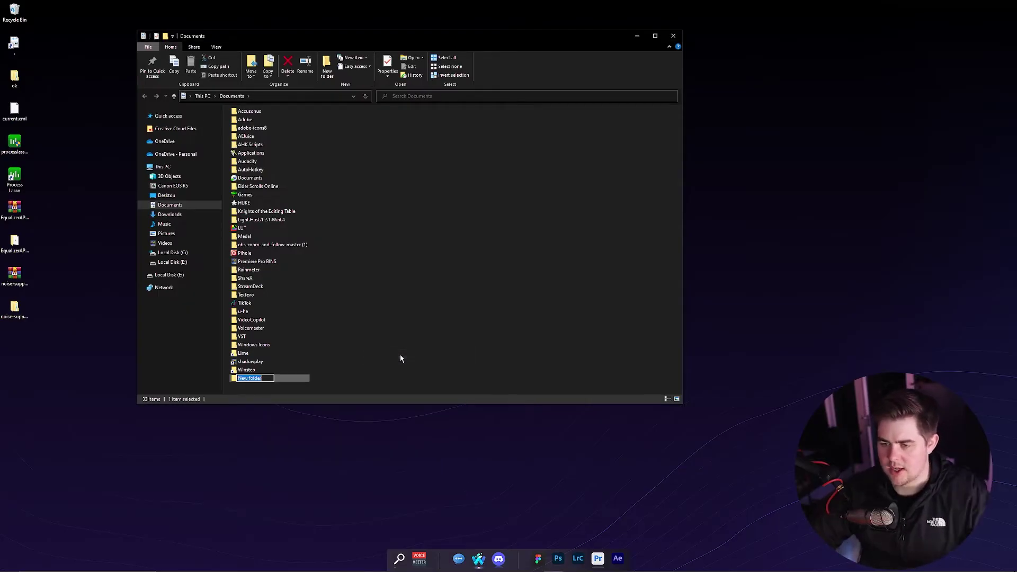
text(werman)
key(Return)
double_click(253, 378)
Step: Move the Equalizer APO and noise-suppression folders into werman and run the EqualizerAPO64-1.2.1 installer
drag(14, 241, 318, 212)
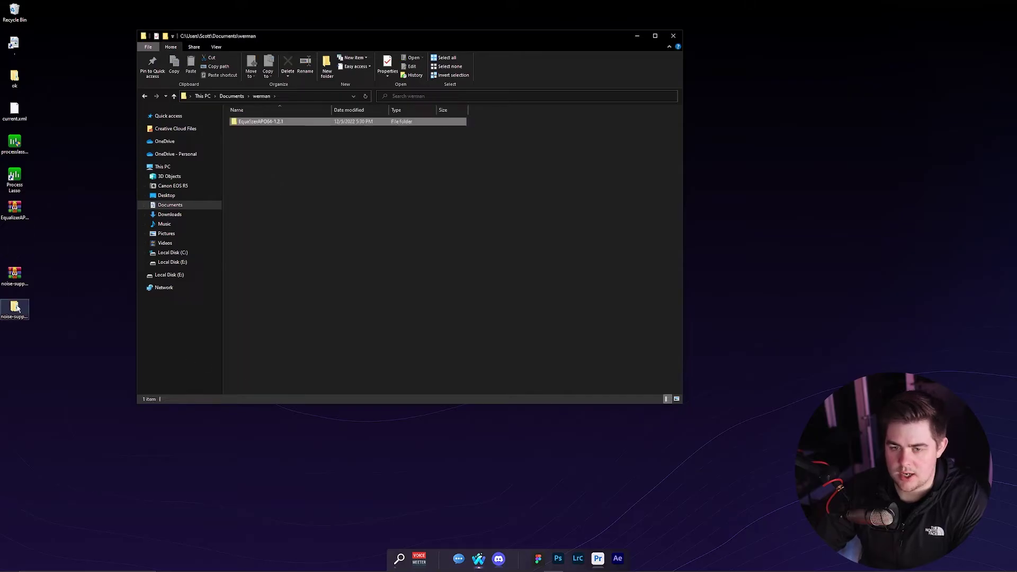
drag(15, 307, 344, 202)
double_click(290, 126)
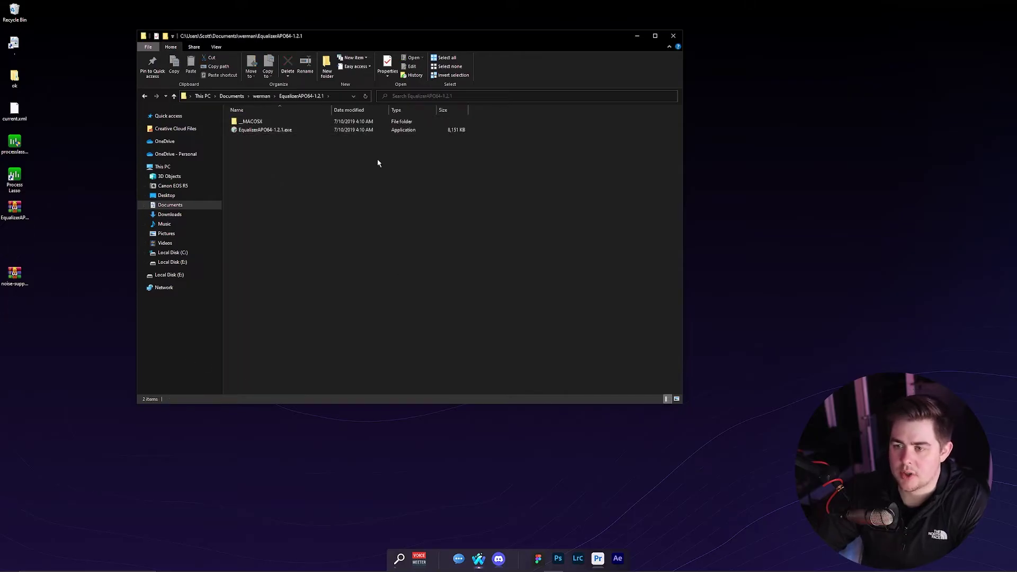
double_click(277, 133)
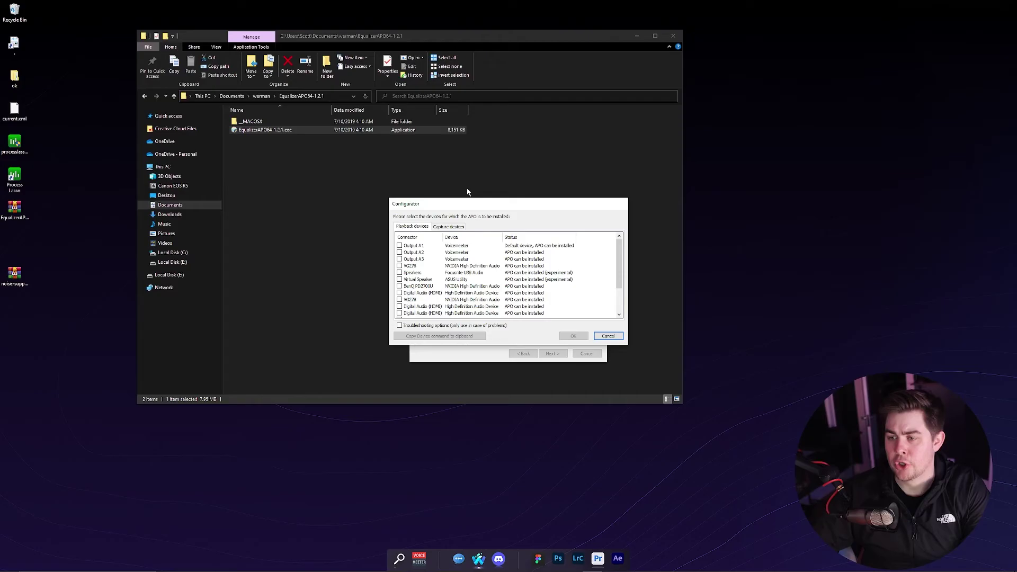
Step: Tick the Analogue 1 + 2 capture device for Equalizer APO and confirm the info message
click(449, 227)
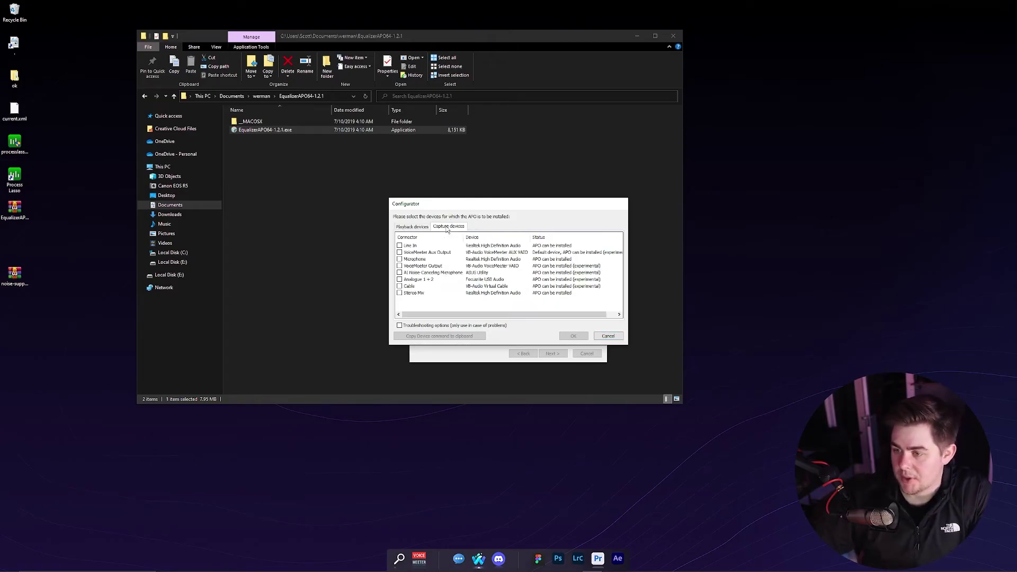
click(400, 280)
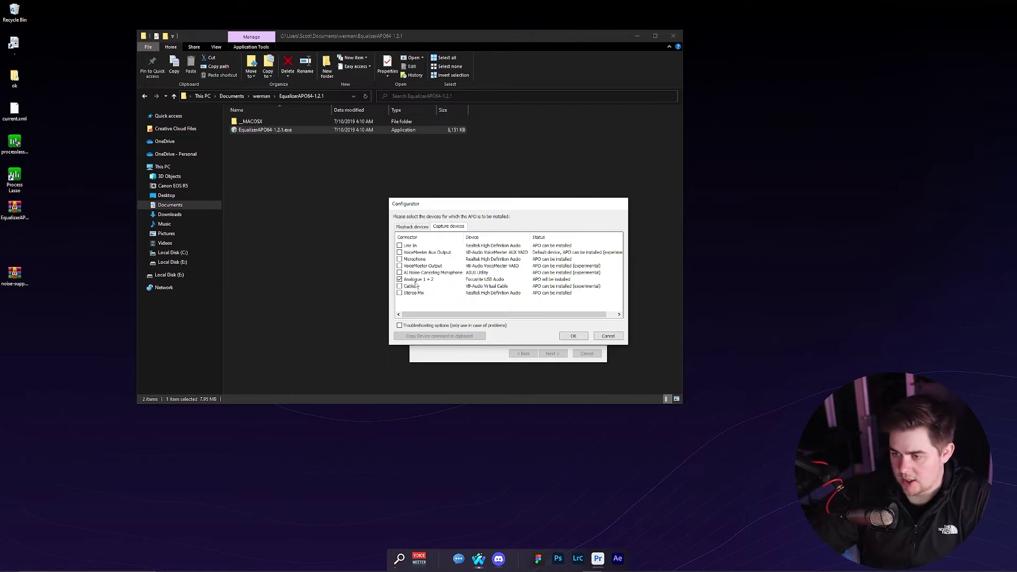
click(573, 338)
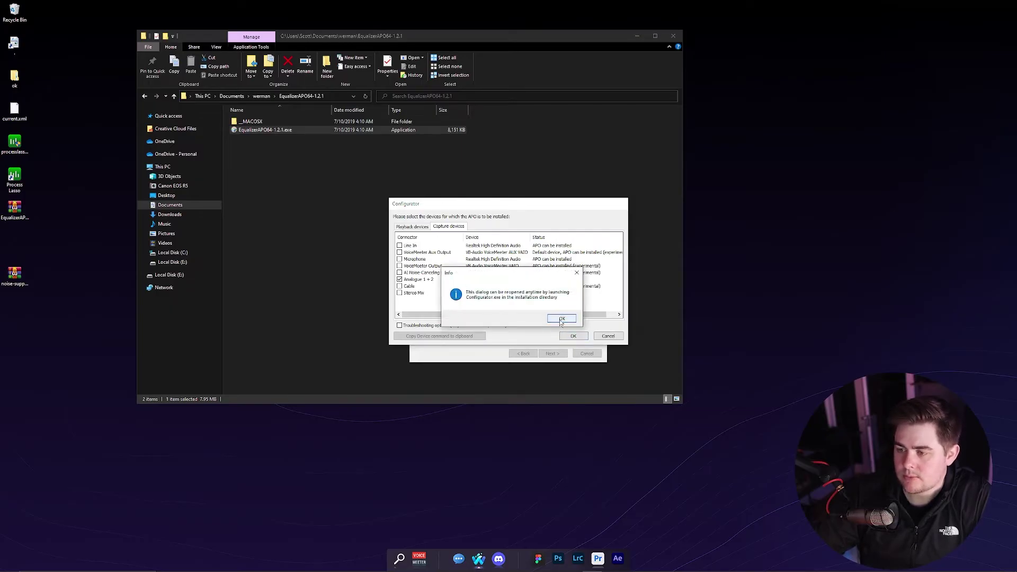
click(558, 318)
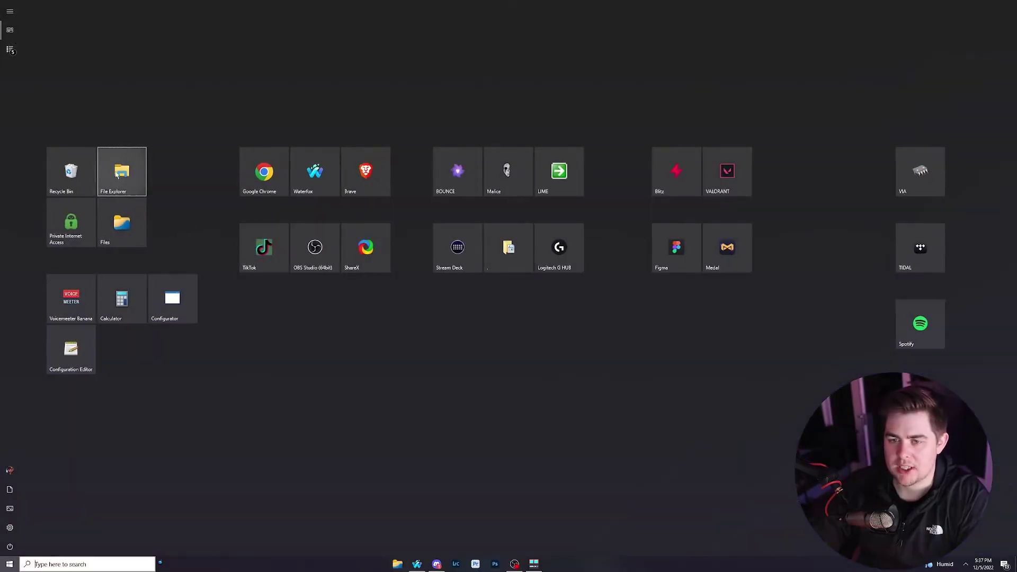
Step: Go to C:\Program Files\EqualizerAPO and select Configurator.exe and Editor.exe
click(121, 172)
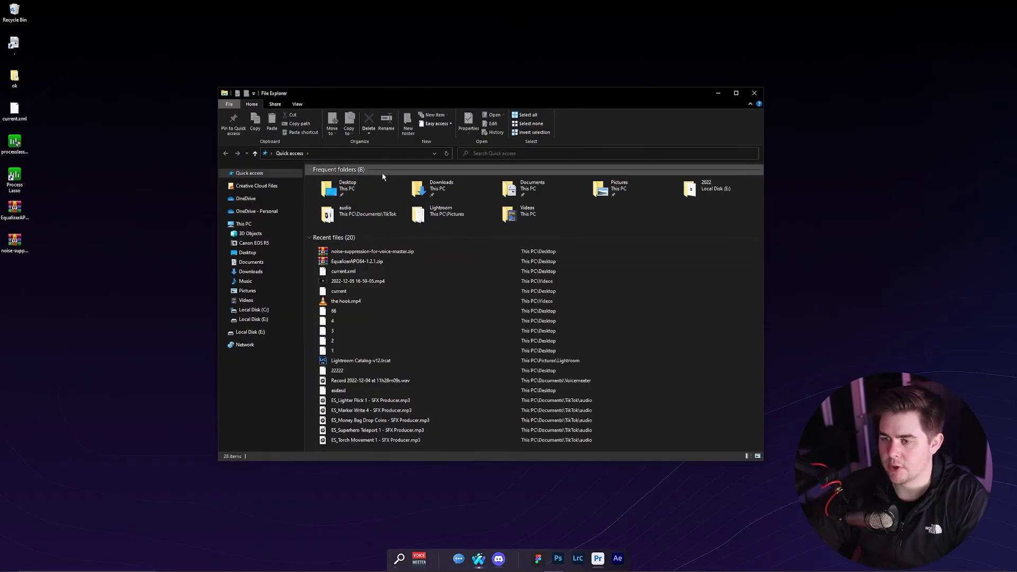
click(262, 311)
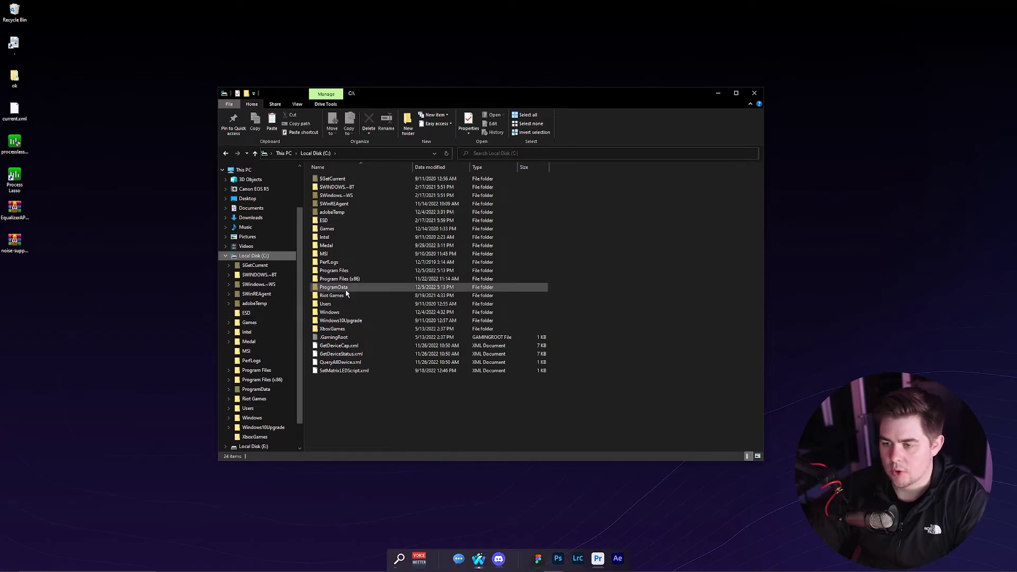
double_click(342, 270)
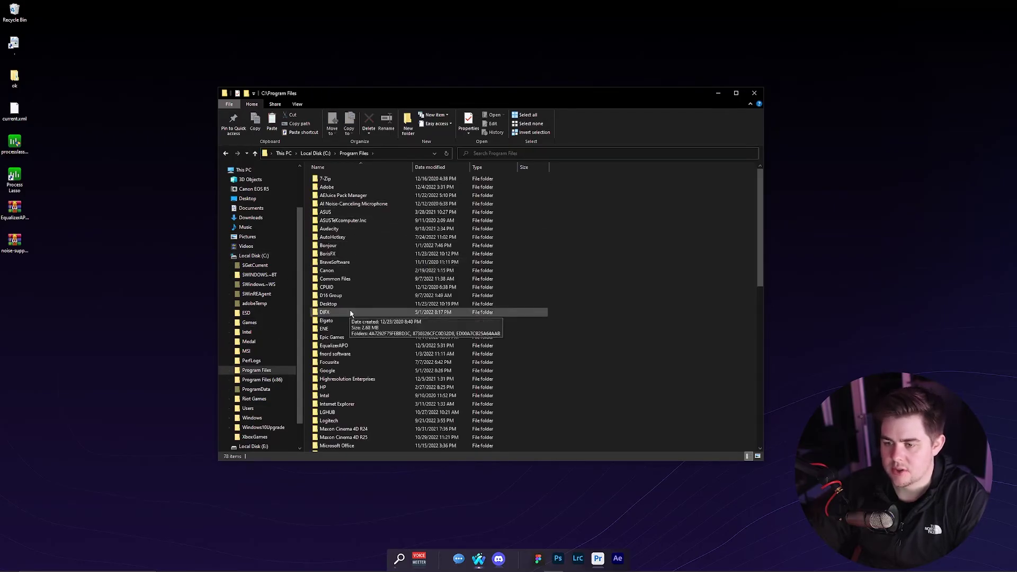
click(344, 347)
double_click(344, 348)
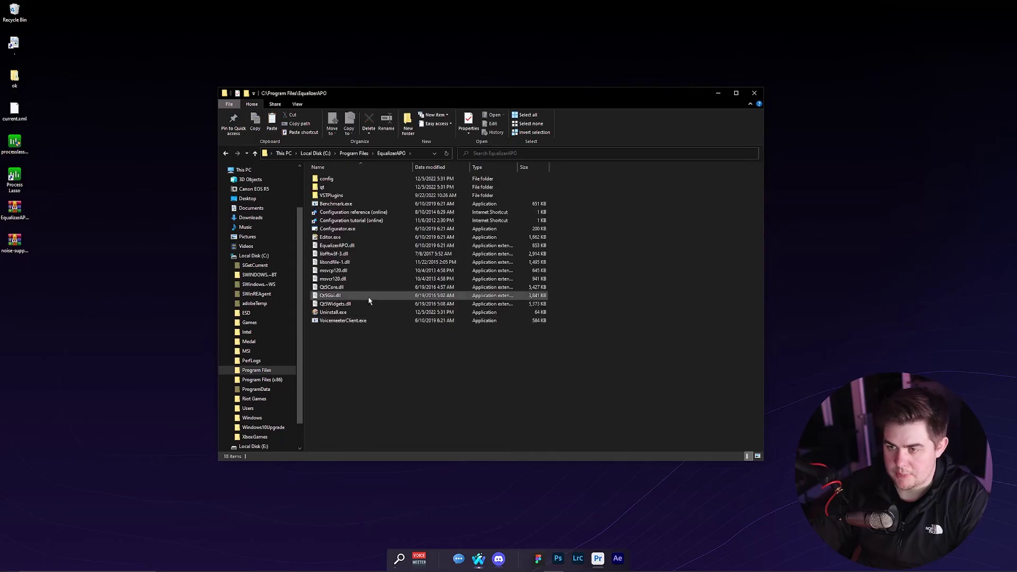
click(346, 228)
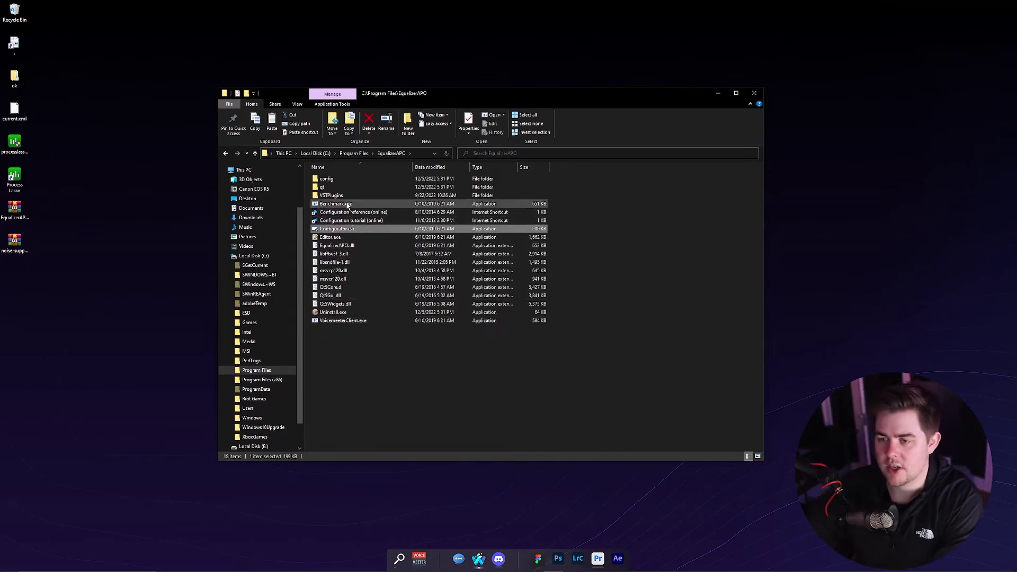
ctrl+click(337, 238)
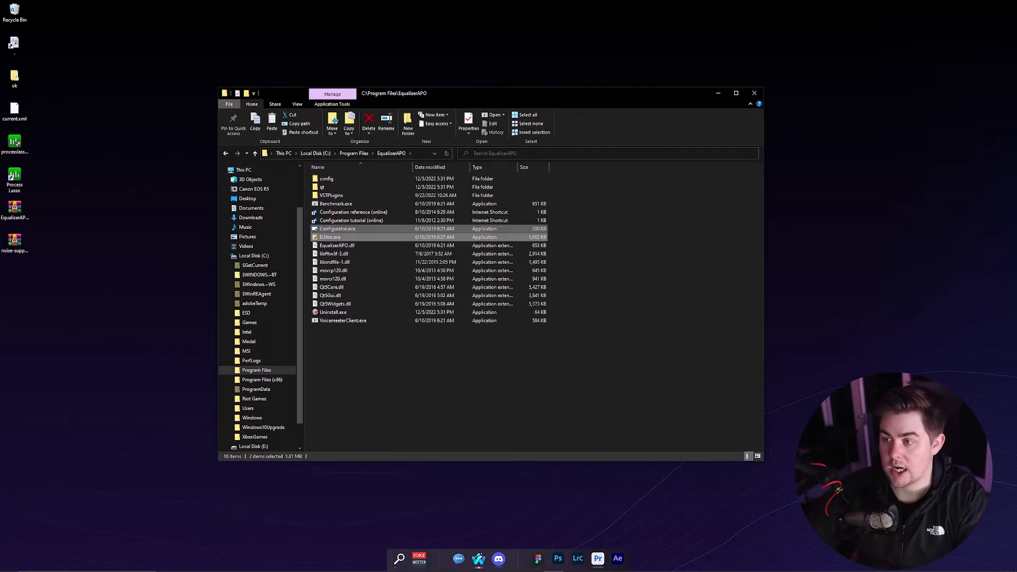
Step: Navigate to C:\ProgramData\Microsoft\Windows\Start Menu\Programs
click(229, 389)
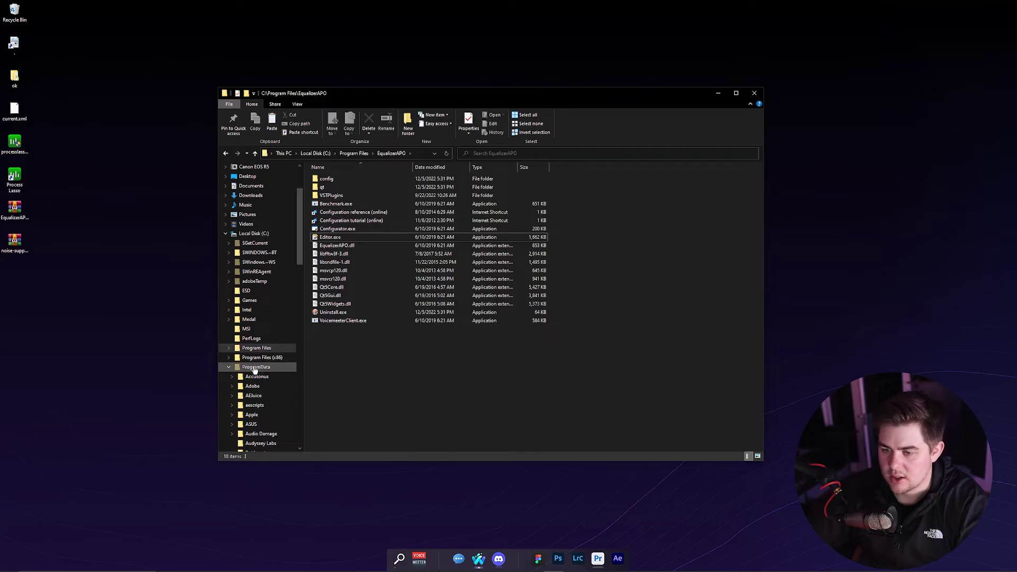
click(254, 369)
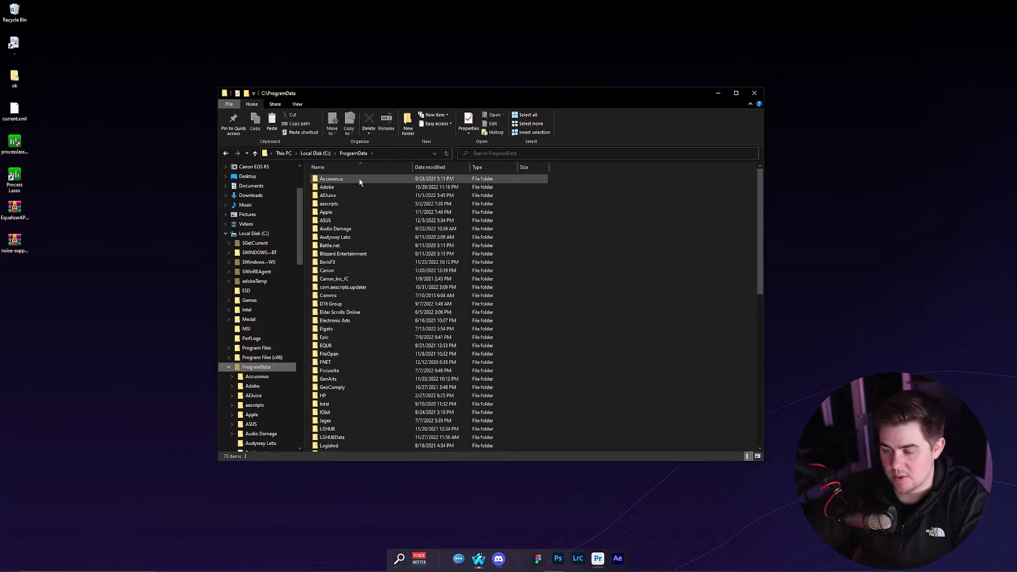
scroll(352, 398, down, 3)
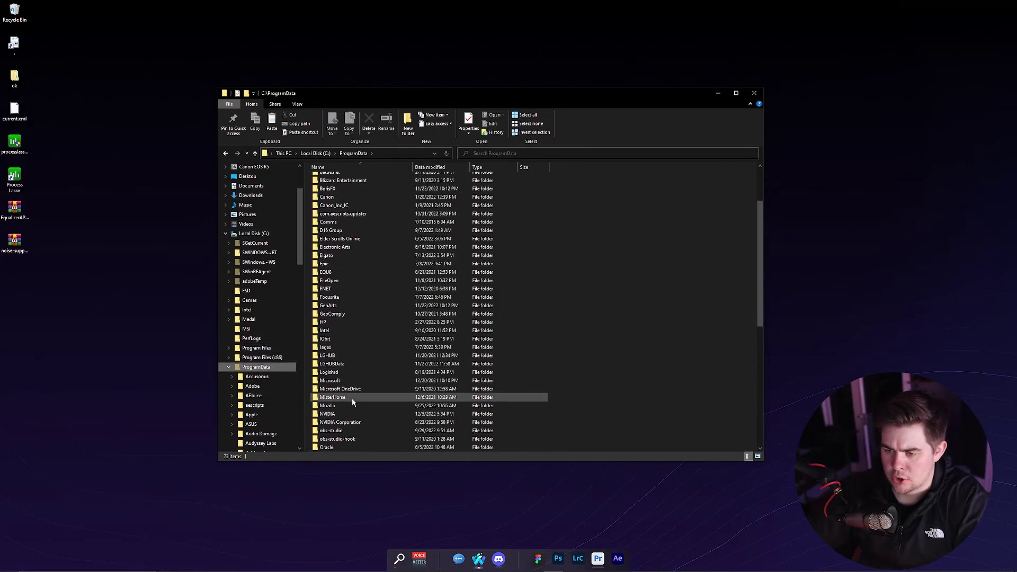
double_click(346, 381)
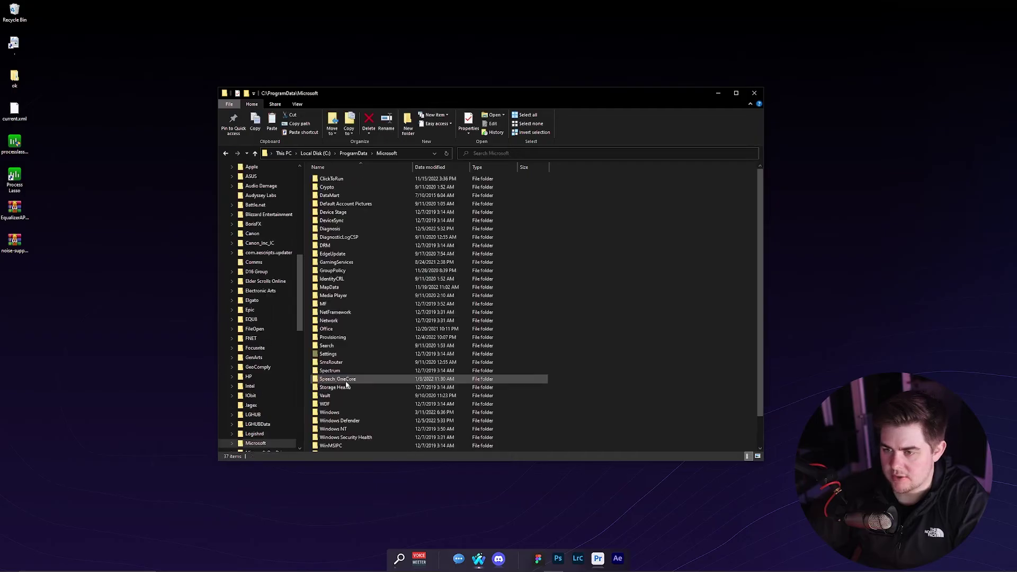
double_click(365, 280)
double_click(352, 296)
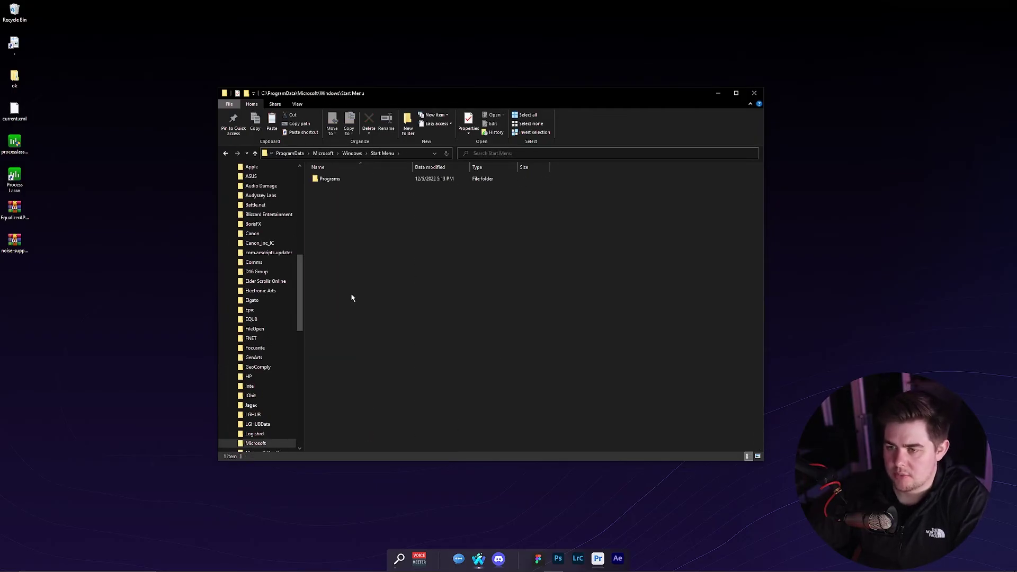
double_click(334, 178)
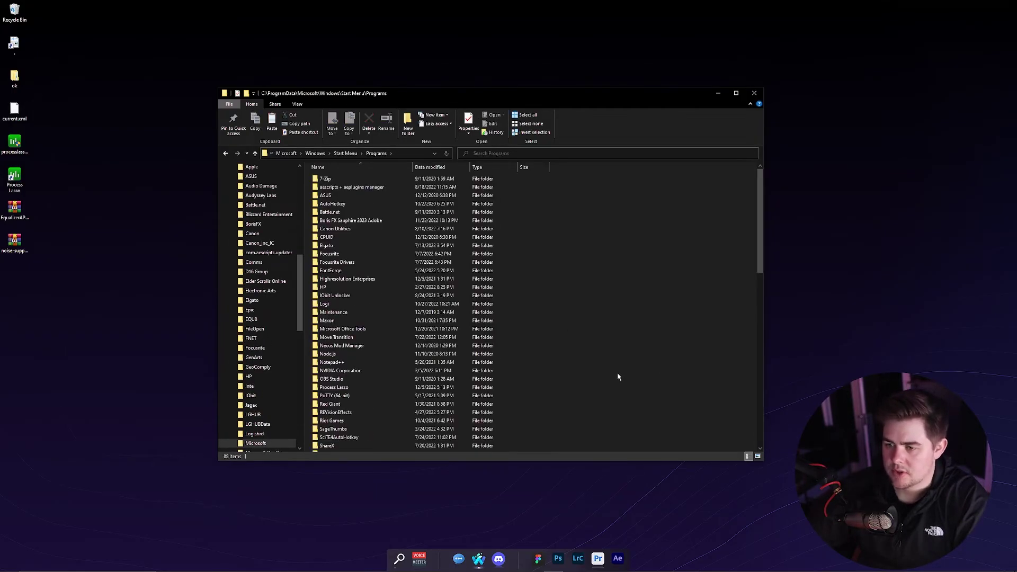
scroll(630, 372, down, 7)
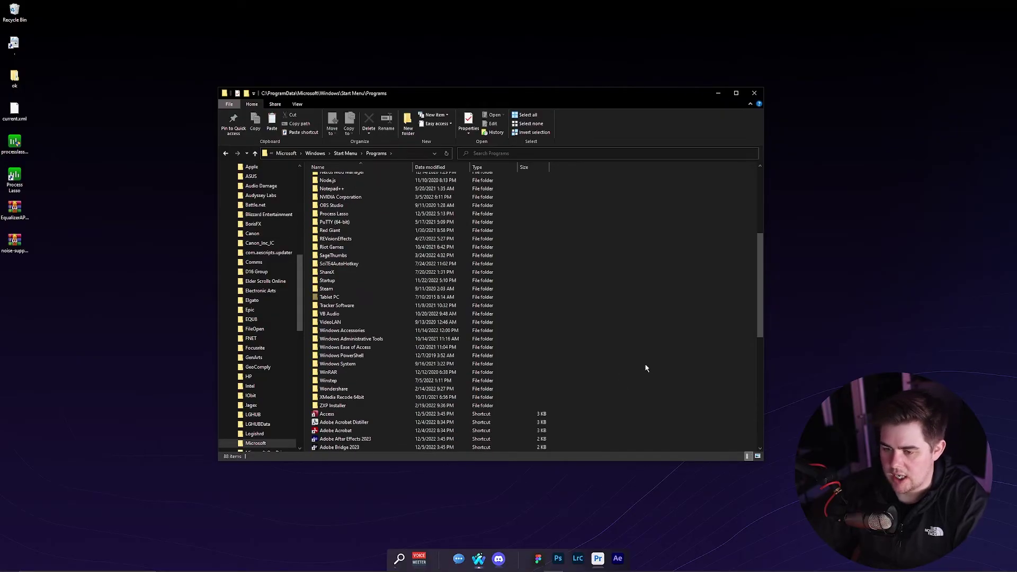
Step: Paste the two program files there with administrator permission and close File Explorer
key(ctrl+v)
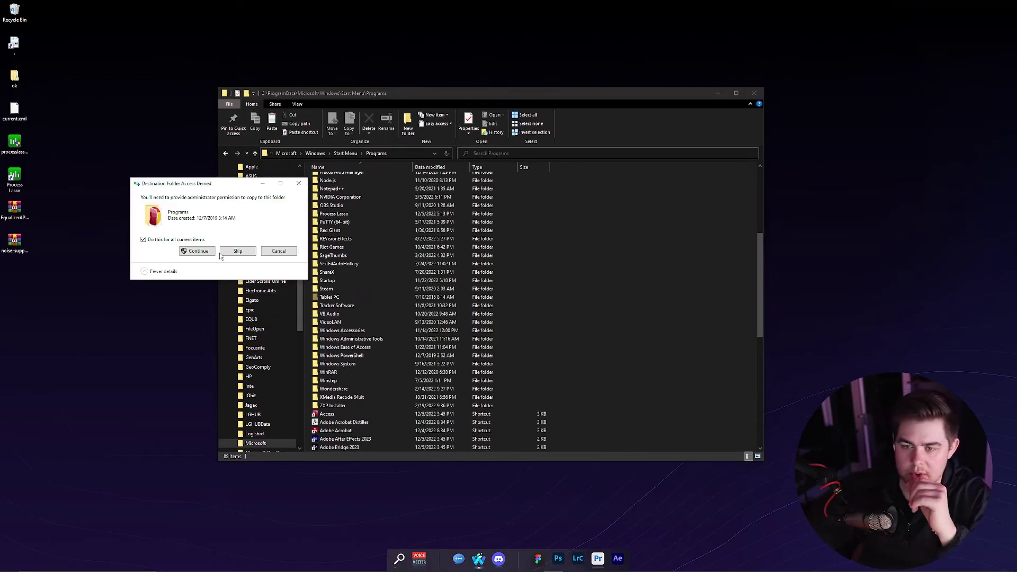
click(212, 251)
click(657, 230)
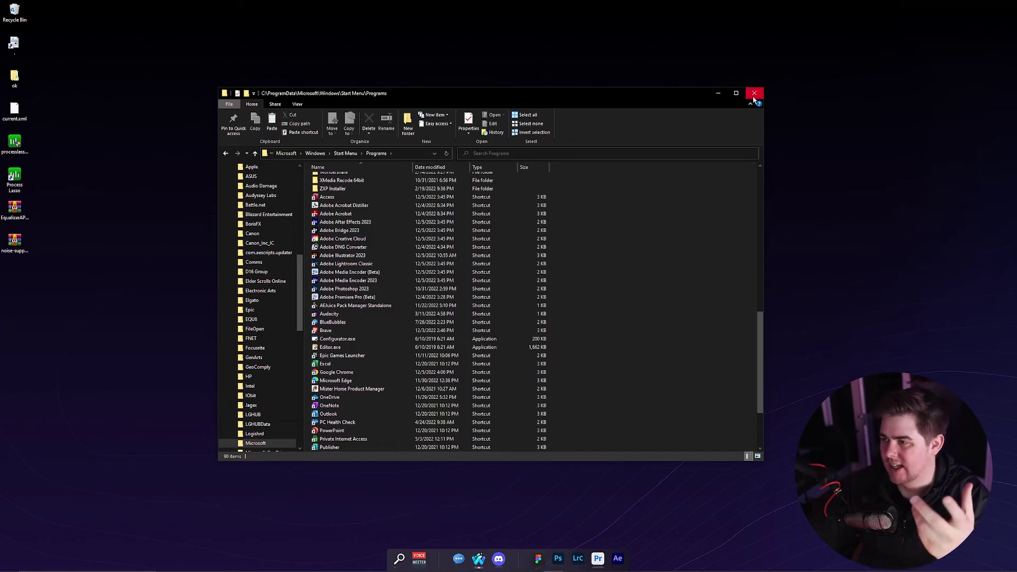
click(756, 93)
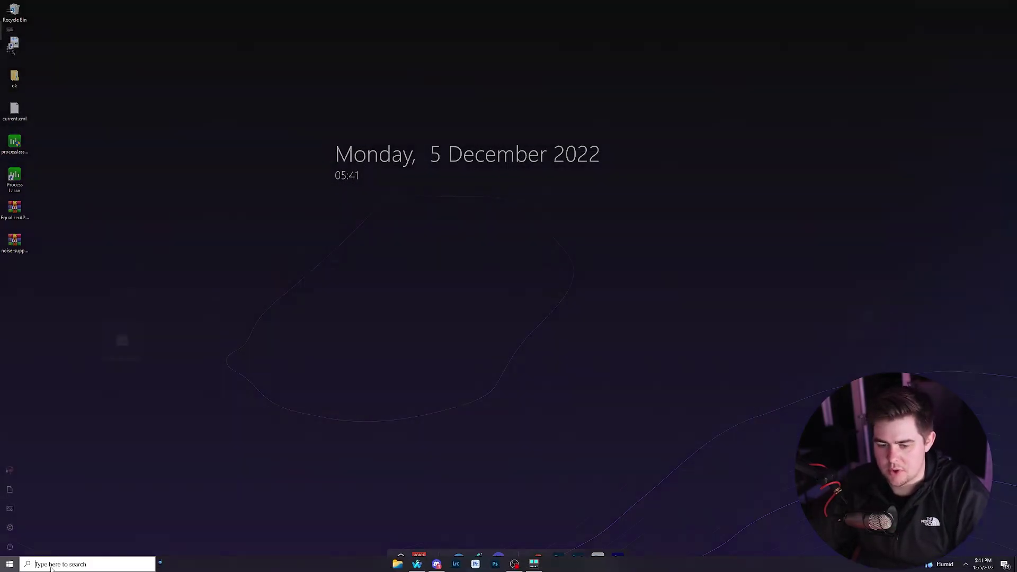
Step: Search the Start menu for 'editor' and launch the Equalizer APO Configuration Editor
click(51, 564)
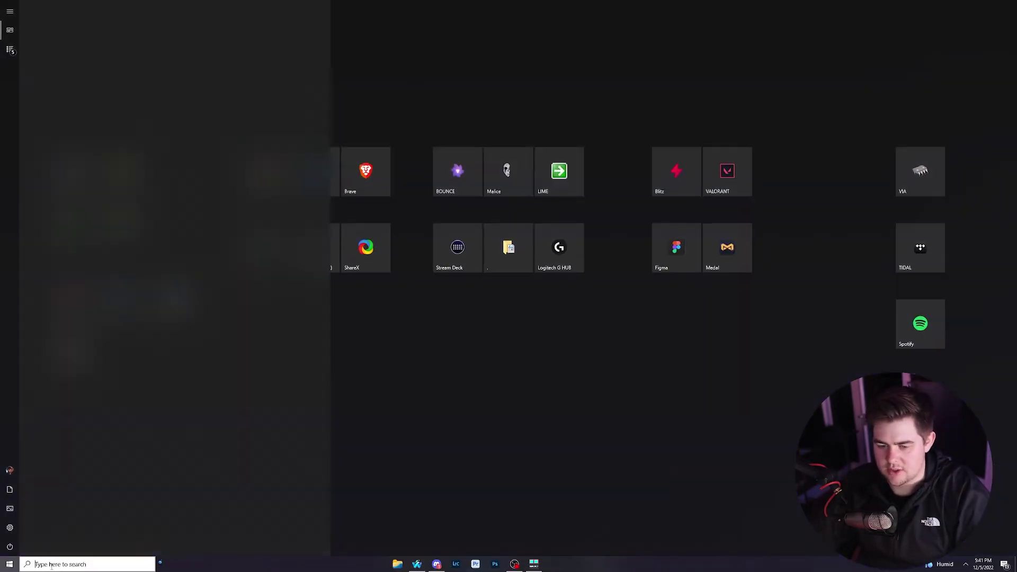
text(editor)
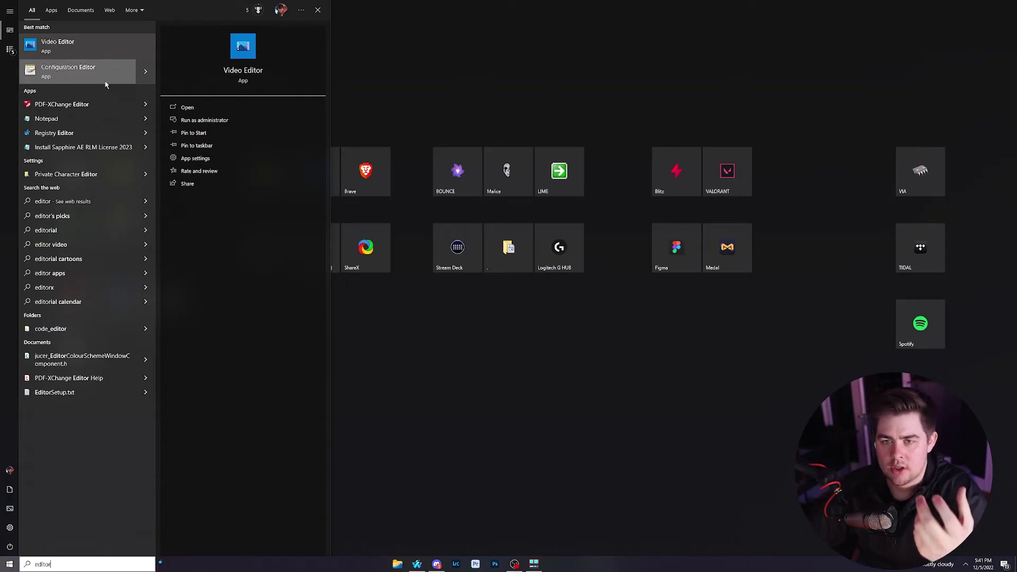
click(98, 67)
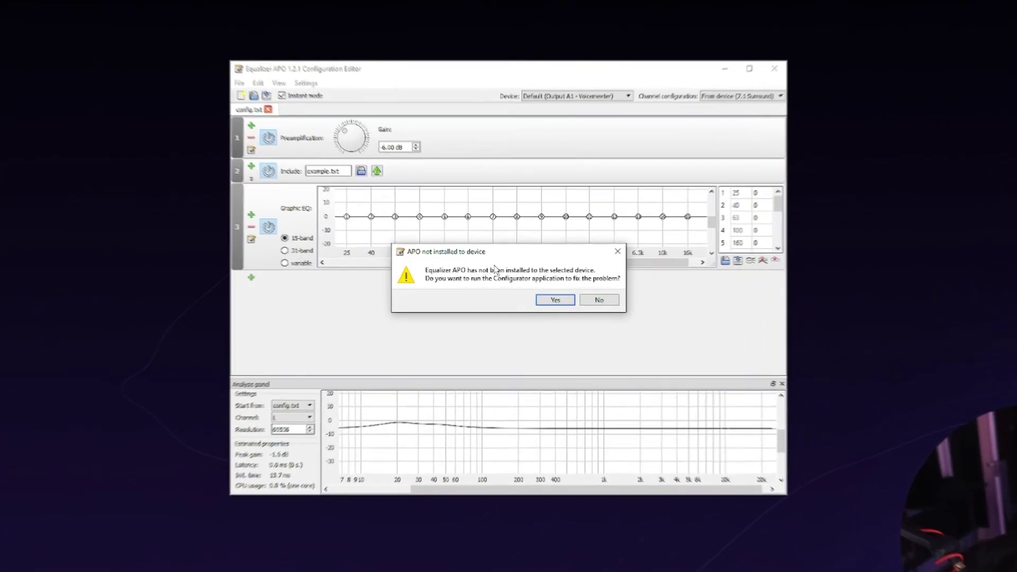
Step: Dismiss the warning, delete the Graphic EQ and Preamp filters, and select the Focusrite USB Audio input
click(600, 300)
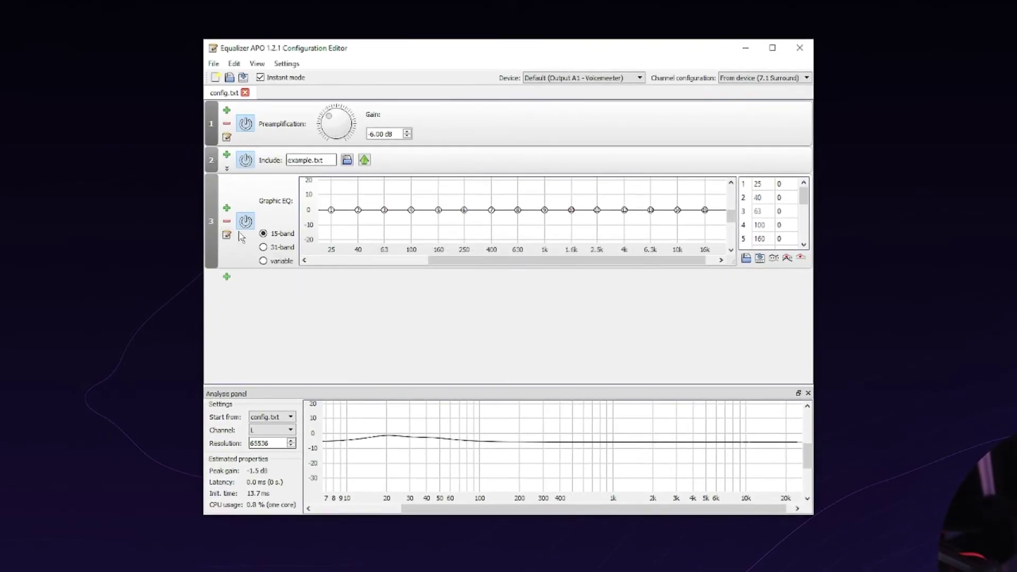
click(228, 222)
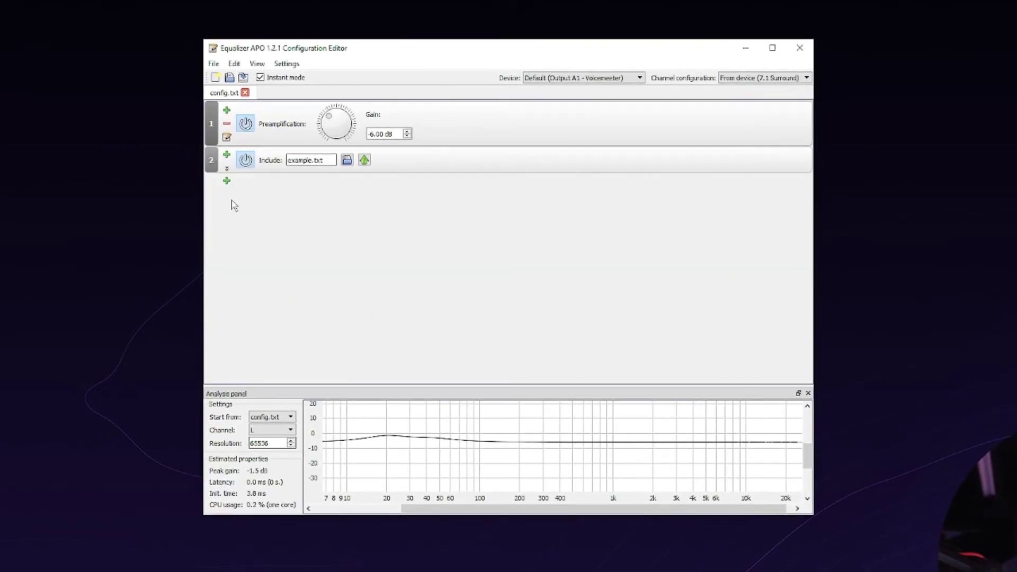
click(227, 123)
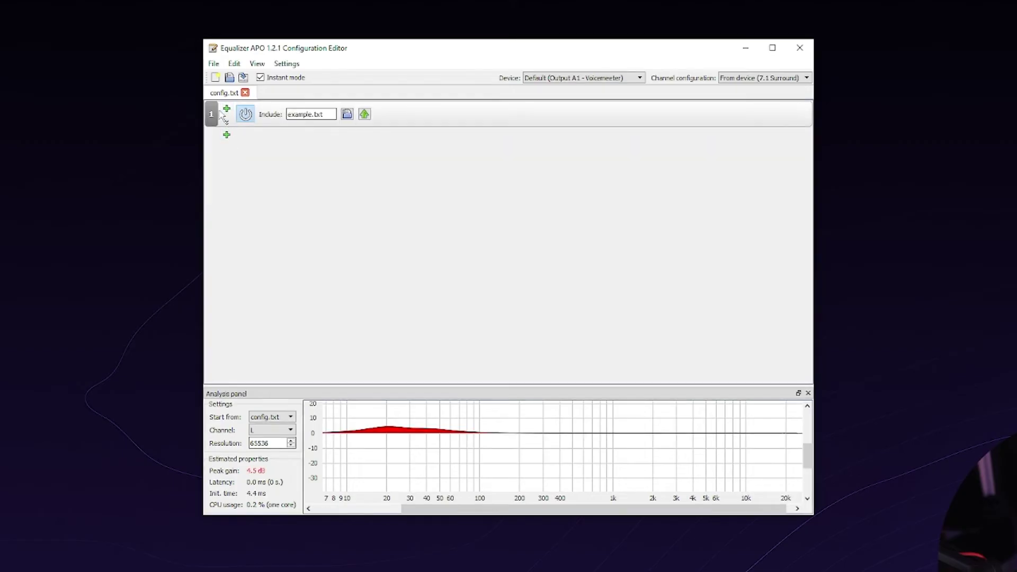
click(629, 79)
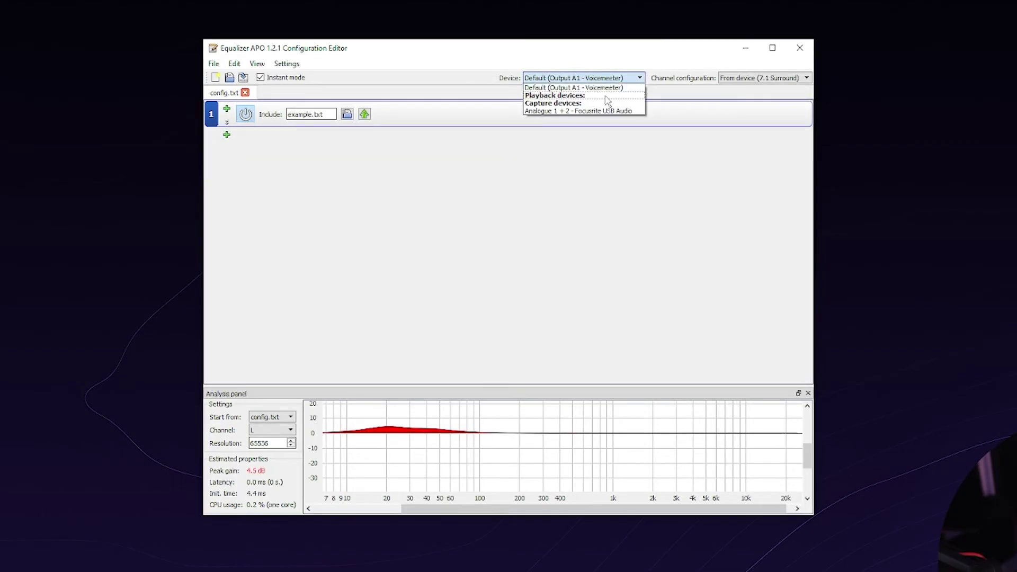
click(575, 112)
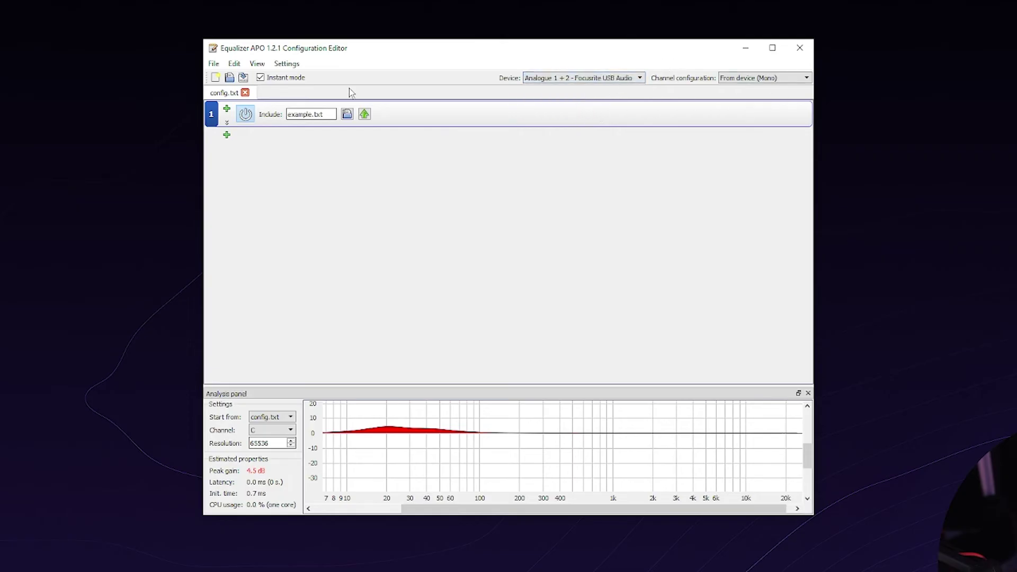
Step: Create a new empty configuration and save it as voicemeeter.txt
click(340, 201)
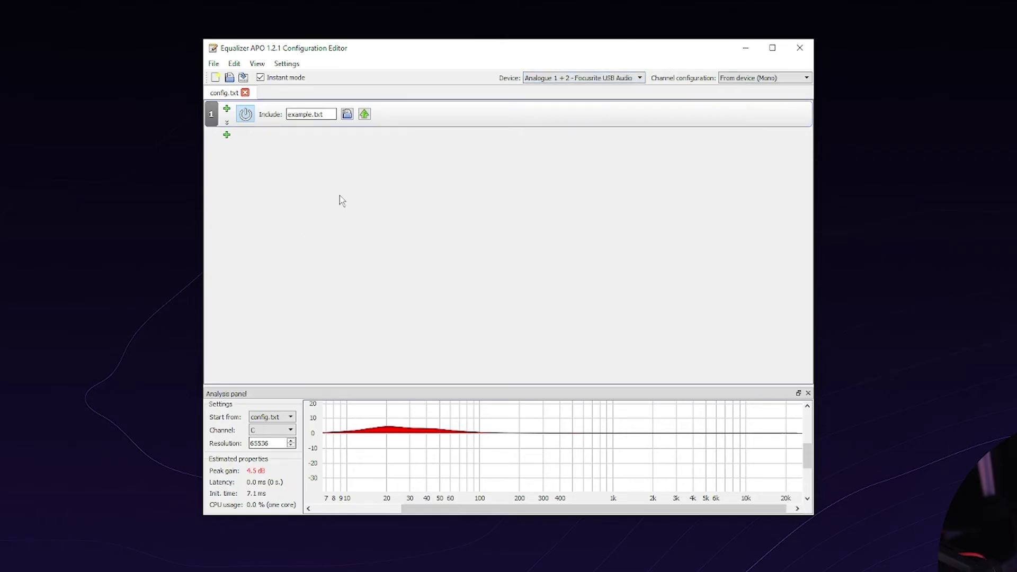
click(215, 78)
click(213, 63)
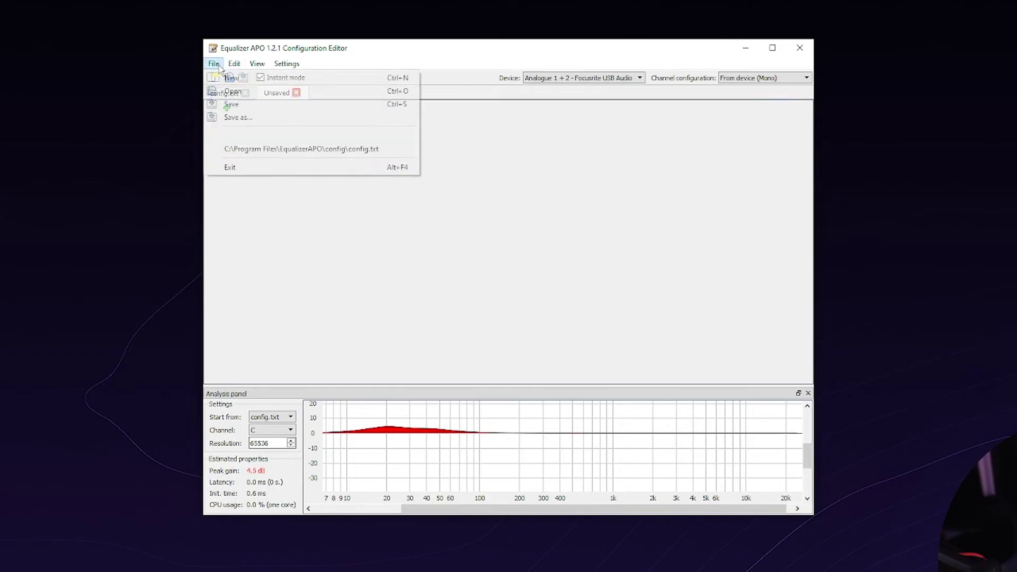
click(243, 103)
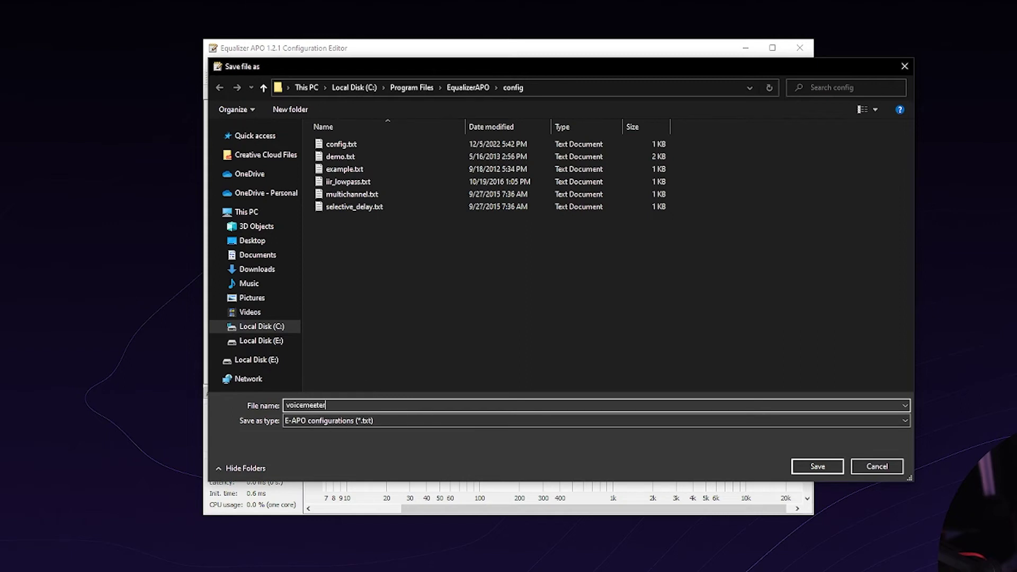
key(Return)
Step: Point config.txt's Include filter to voicemeeter.txt
click(224, 94)
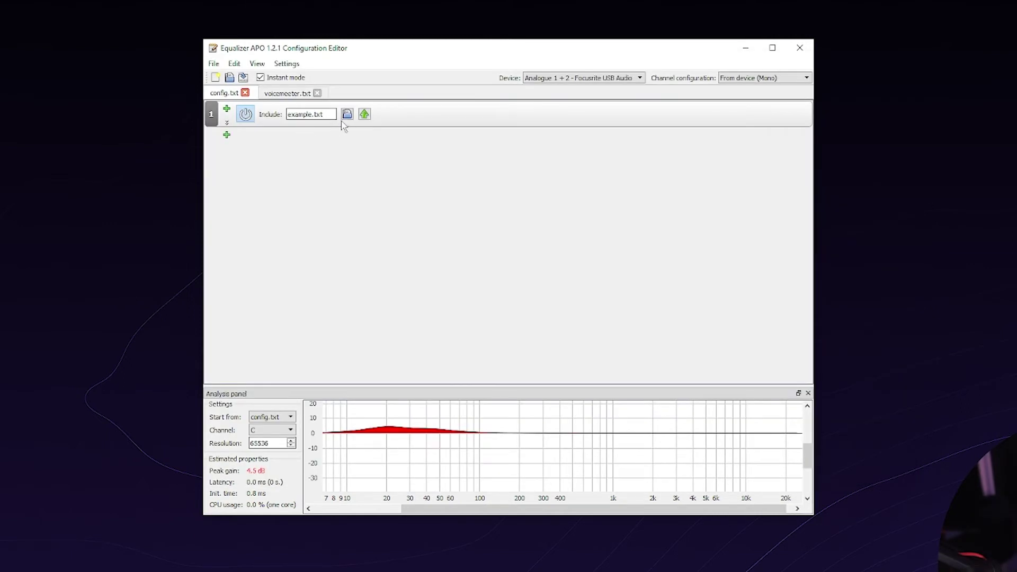
click(347, 114)
double_click(364, 220)
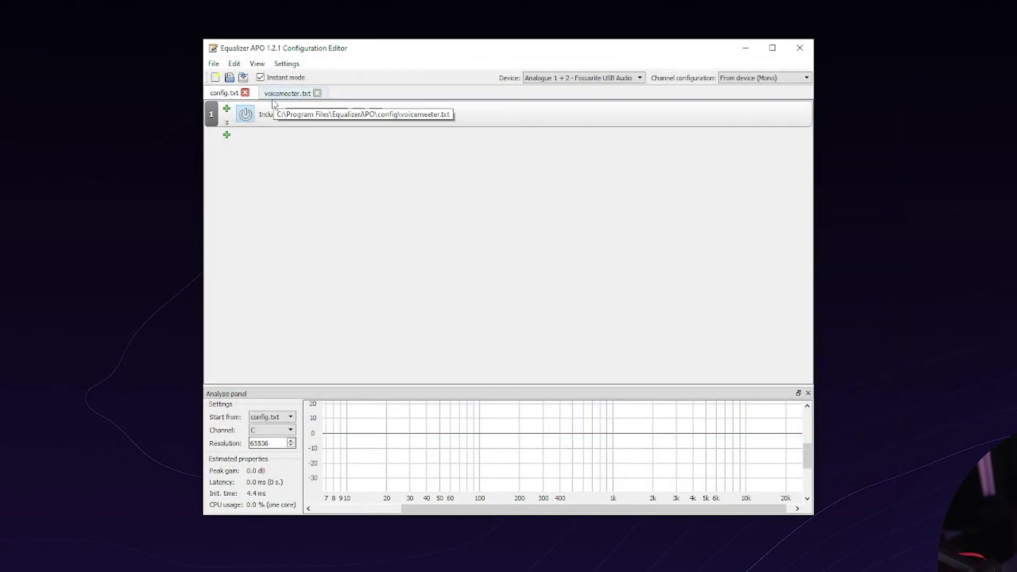
Step: In voicemeeter.txt, add a Device filter targeting the Focusrite capture device
click(279, 99)
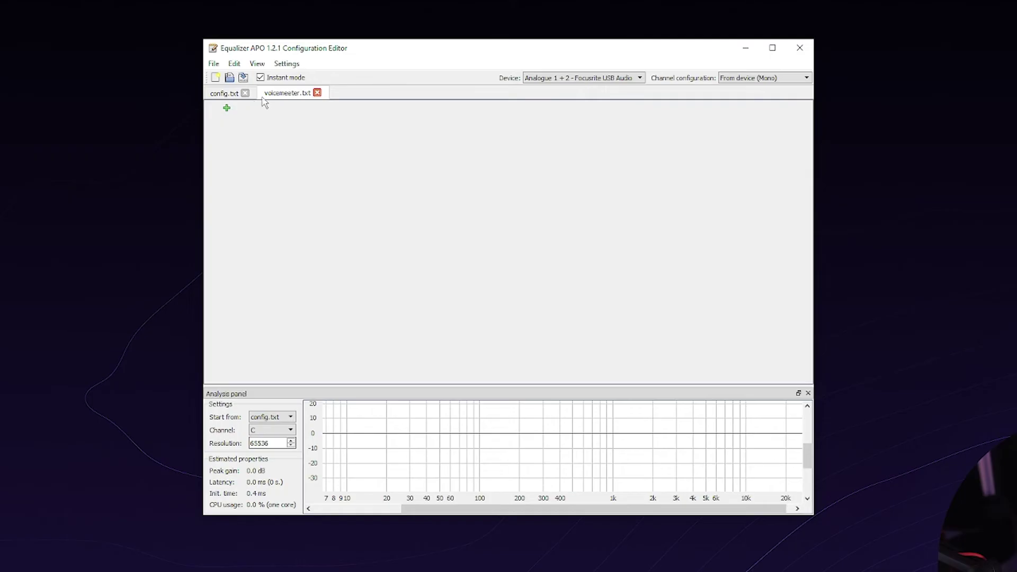
click(226, 108)
mouse_move(280, 143)
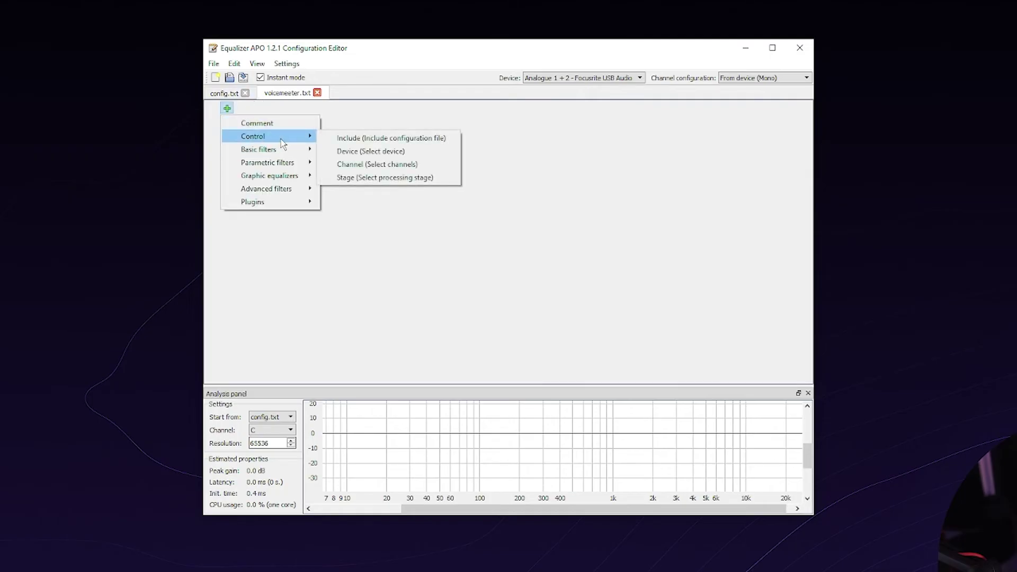
click(371, 153)
click(284, 122)
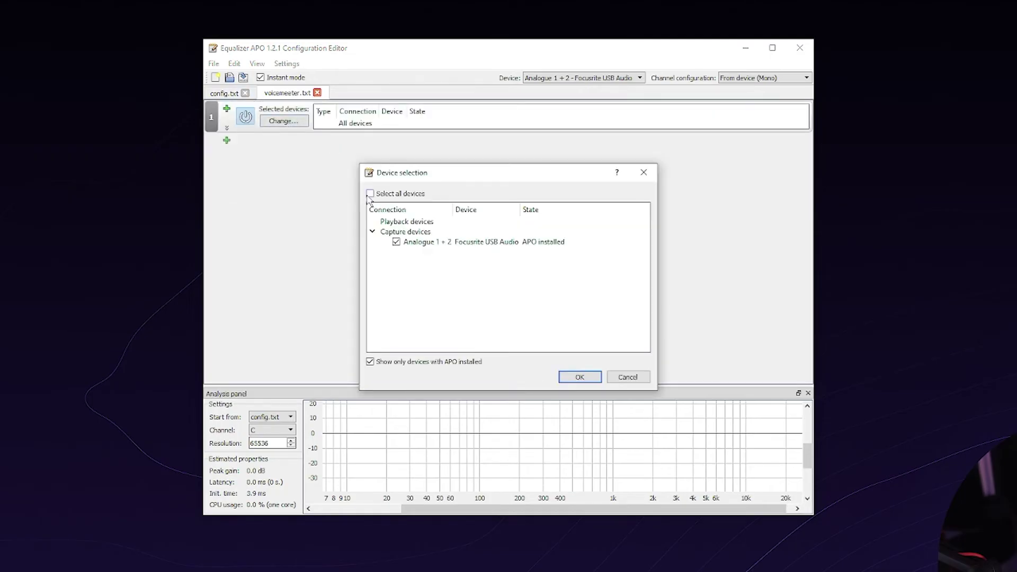
click(582, 376)
Step: Add an empty VST plugin filter below it
click(227, 139)
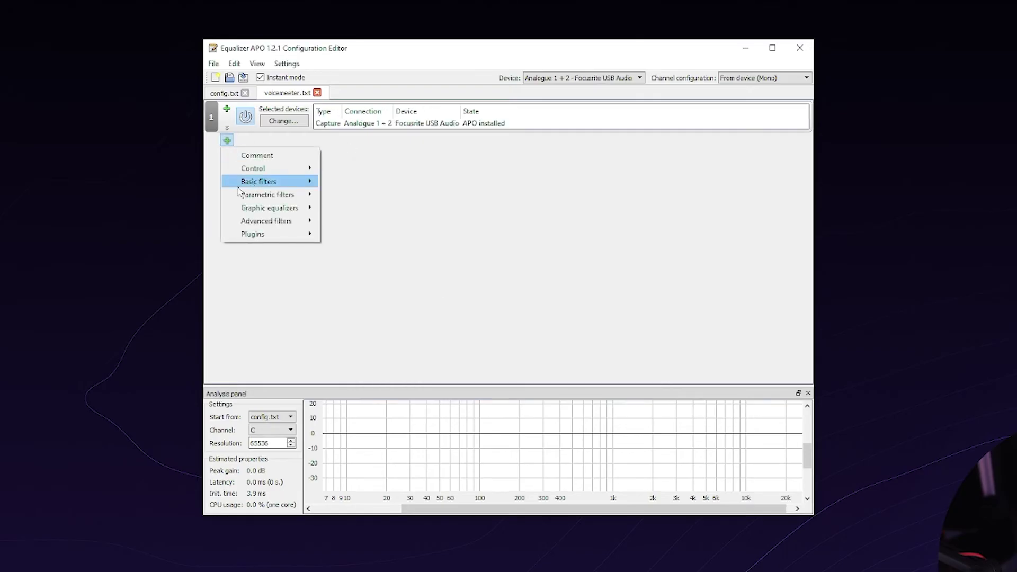
mouse_move(271, 234)
click(366, 236)
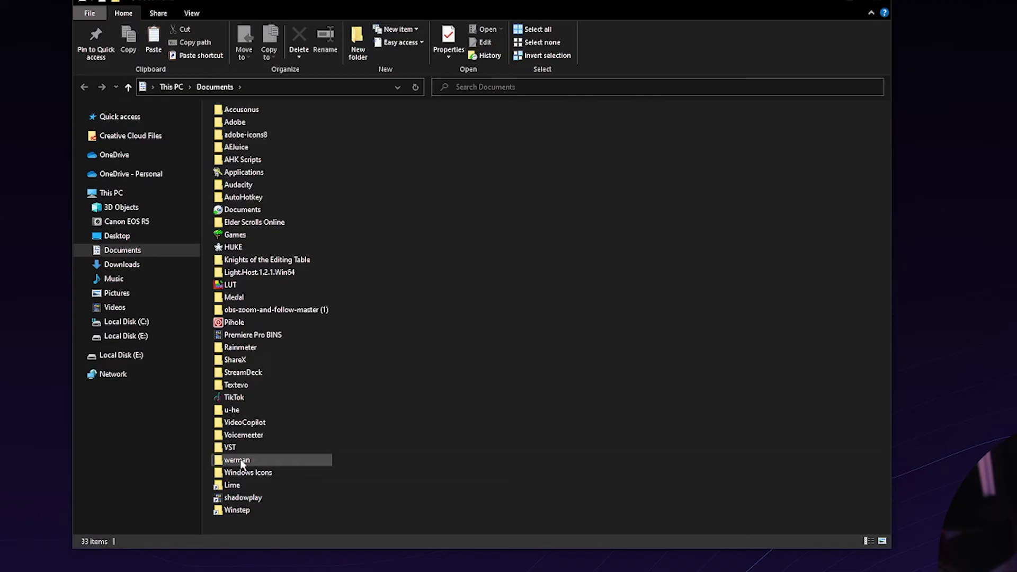
Step: Take rnnoise_stereo.dll from werman's win-rnnoise vst folder and paste it into VSTPlugins for the VST step
double_click(241, 461)
double_click(249, 146)
double_click(249, 125)
double_click(249, 125)
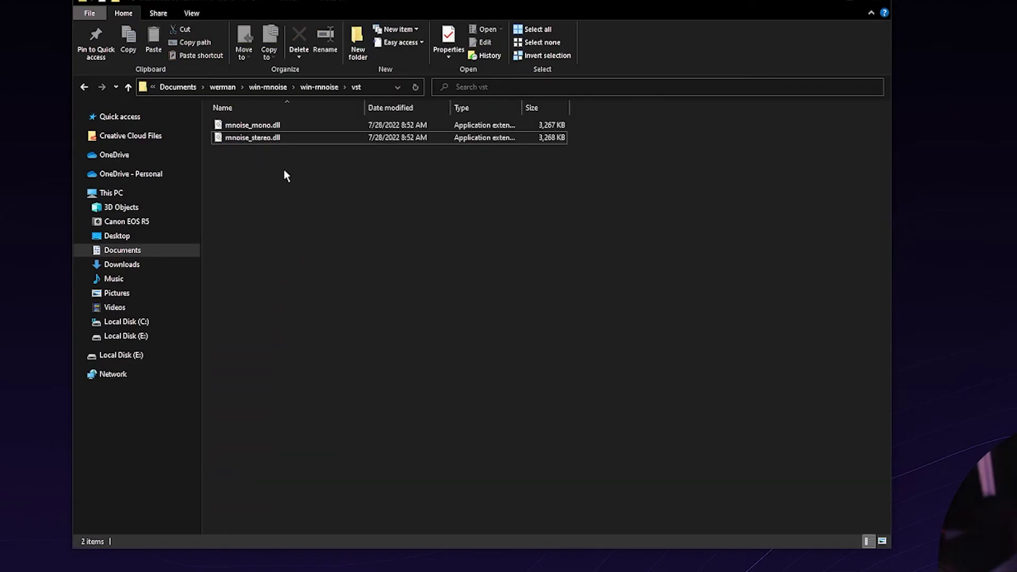
click(265, 140)
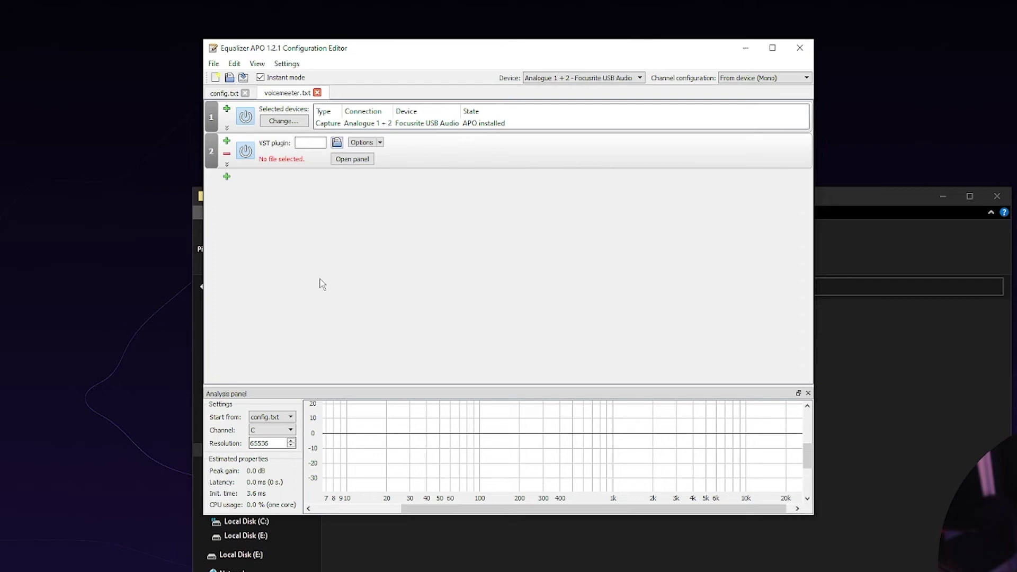
click(337, 142)
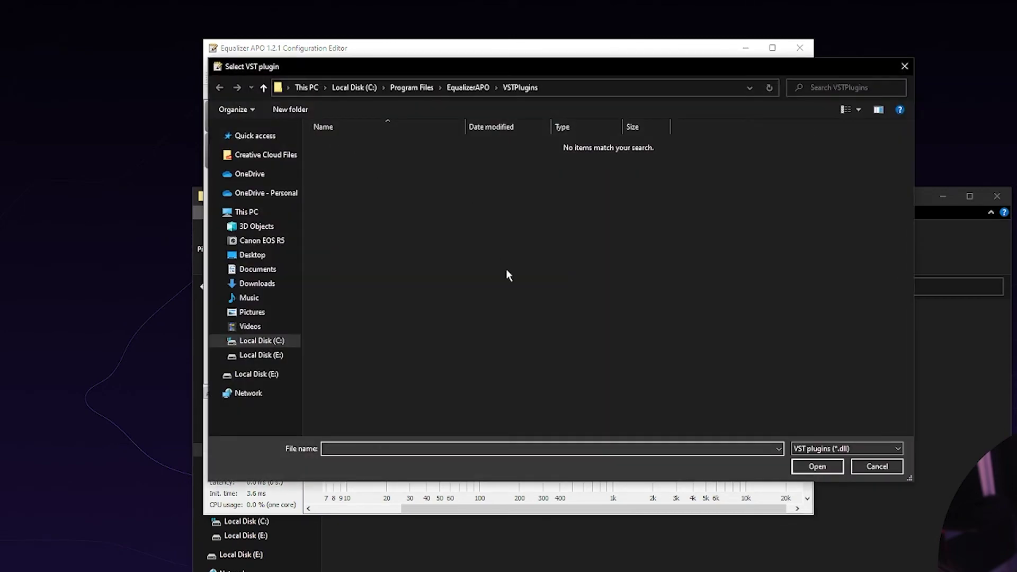
key(ctrl+v)
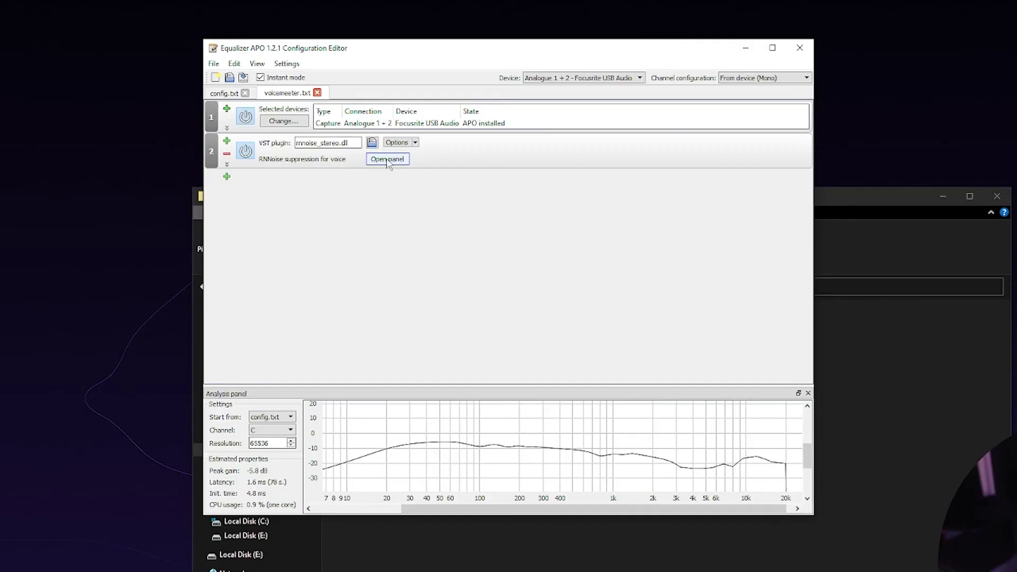
Step: Check the RNNoise suppressor settings, save voicemeeter.txt, and close the Configuration Editor
click(391, 164)
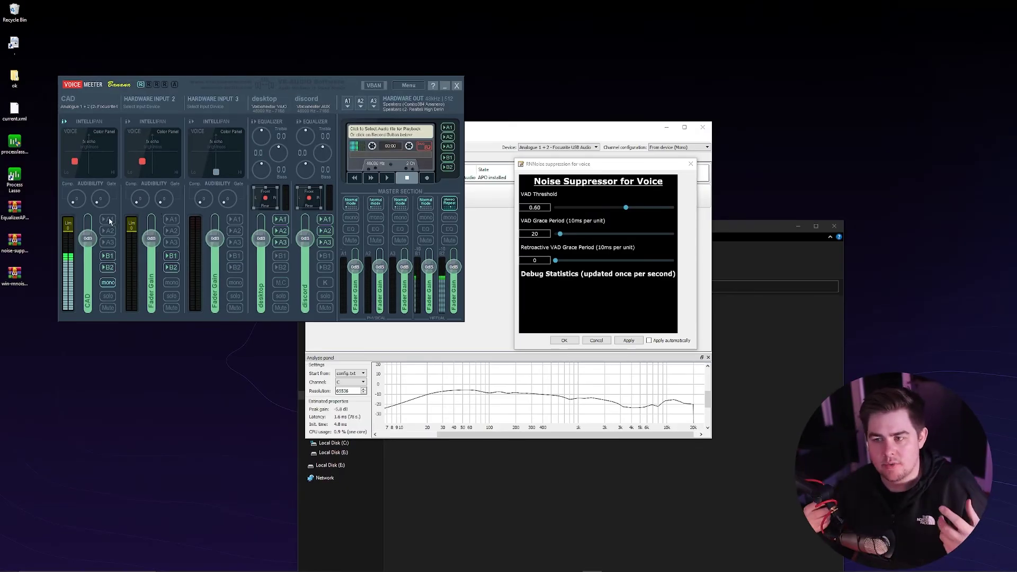
click(401, 127)
click(312, 138)
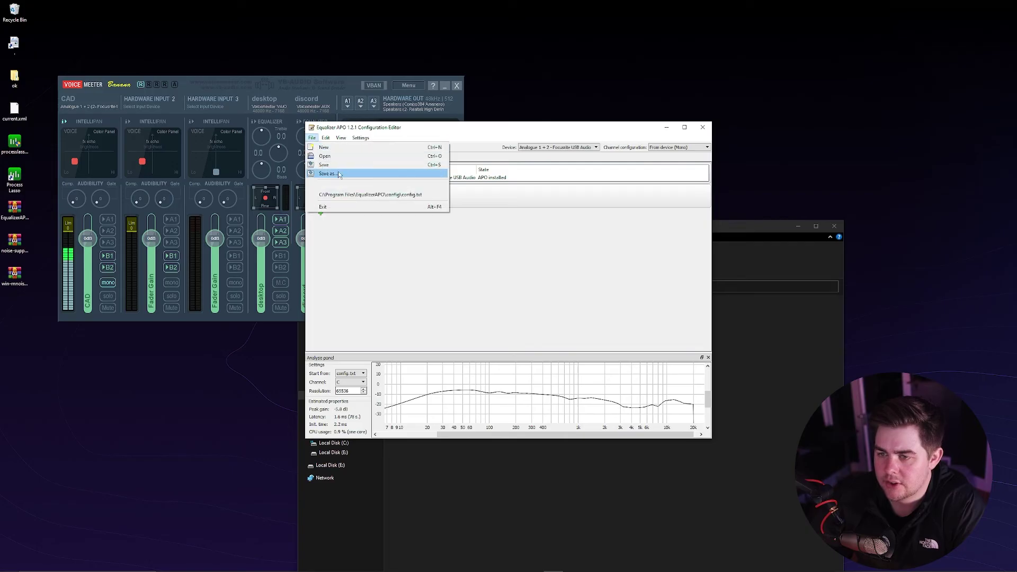
click(336, 165)
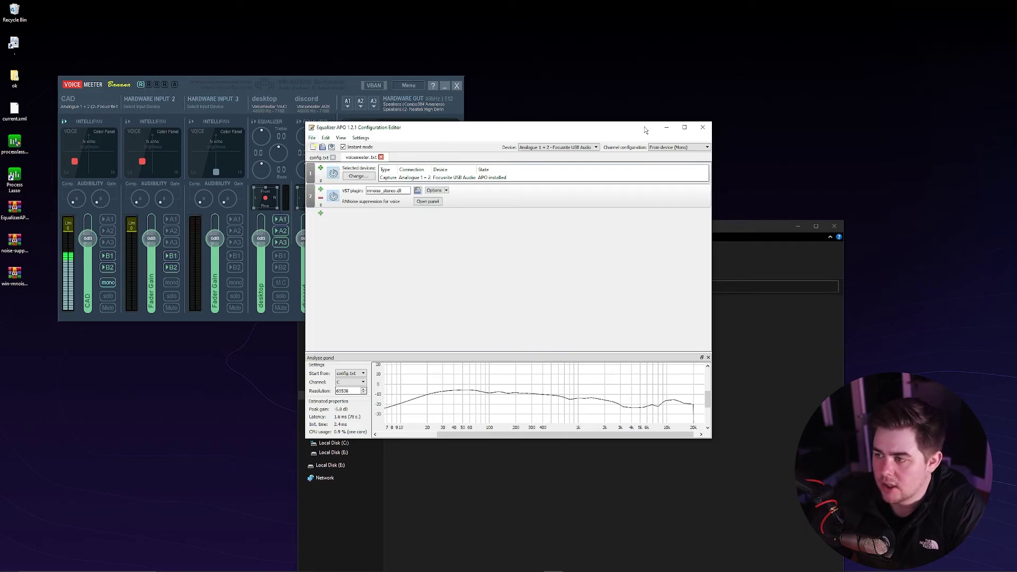
click(702, 127)
Step: Reopen the Configuration Editor, decline the Configurator, confirm config.txt includes voicemeeter.txt, then close it
key(super)
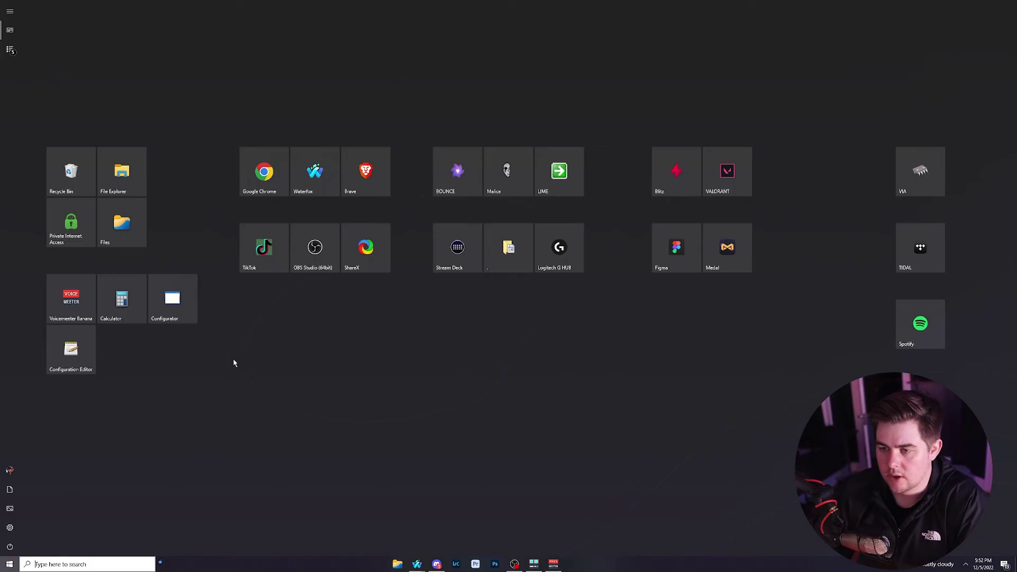
text(config)
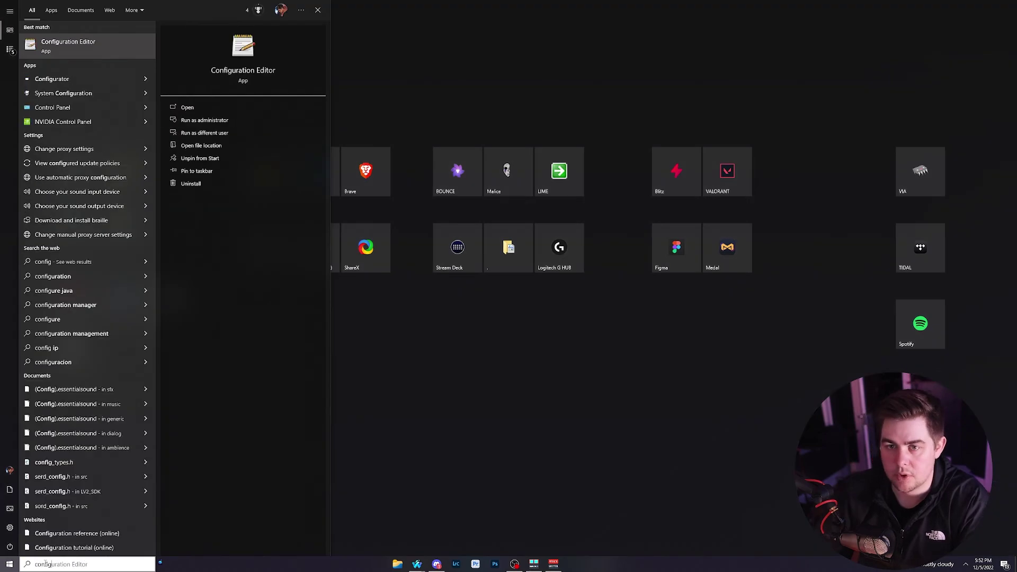
click(88, 48)
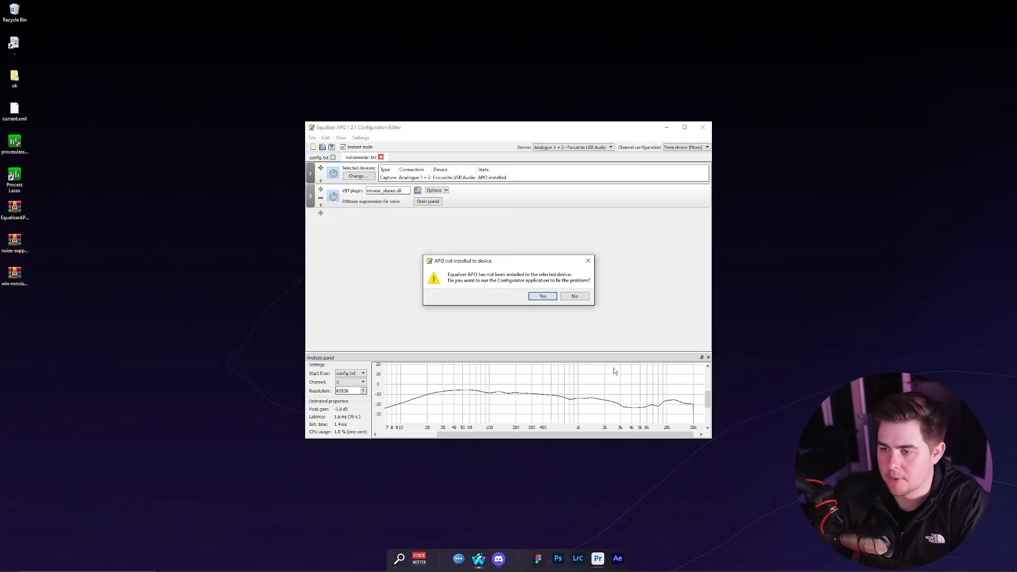
click(564, 297)
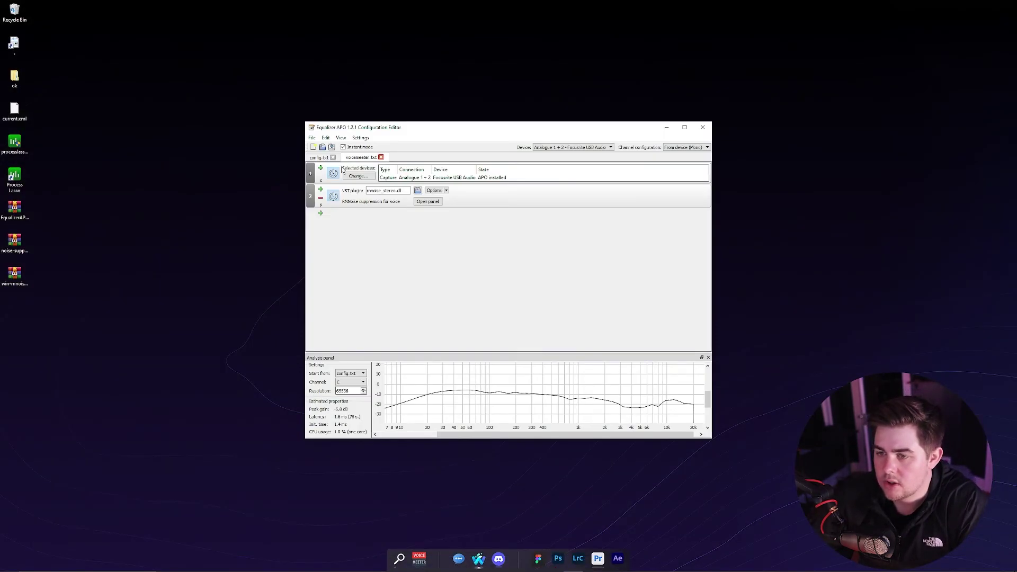
click(321, 157)
click(358, 159)
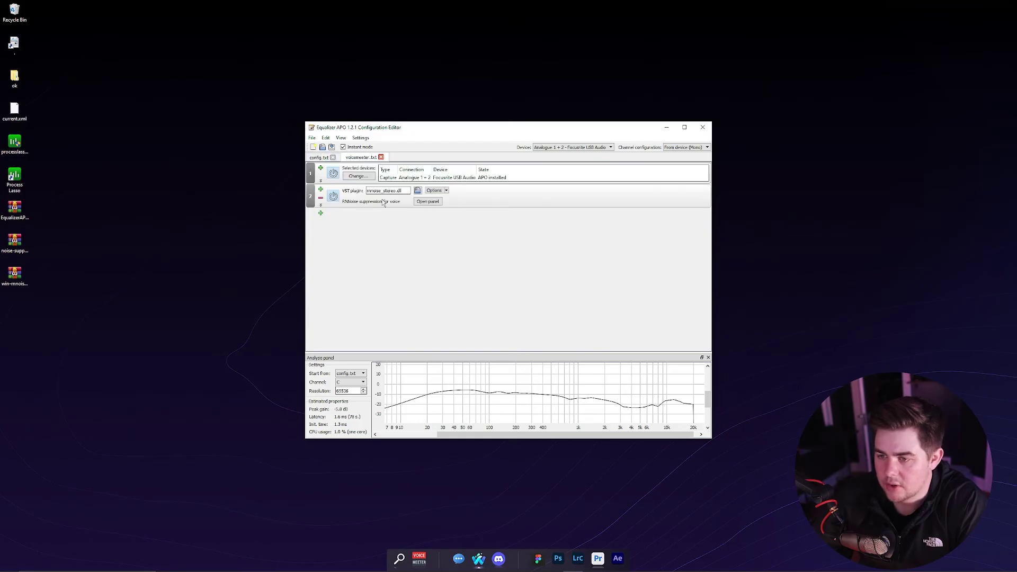
click(322, 157)
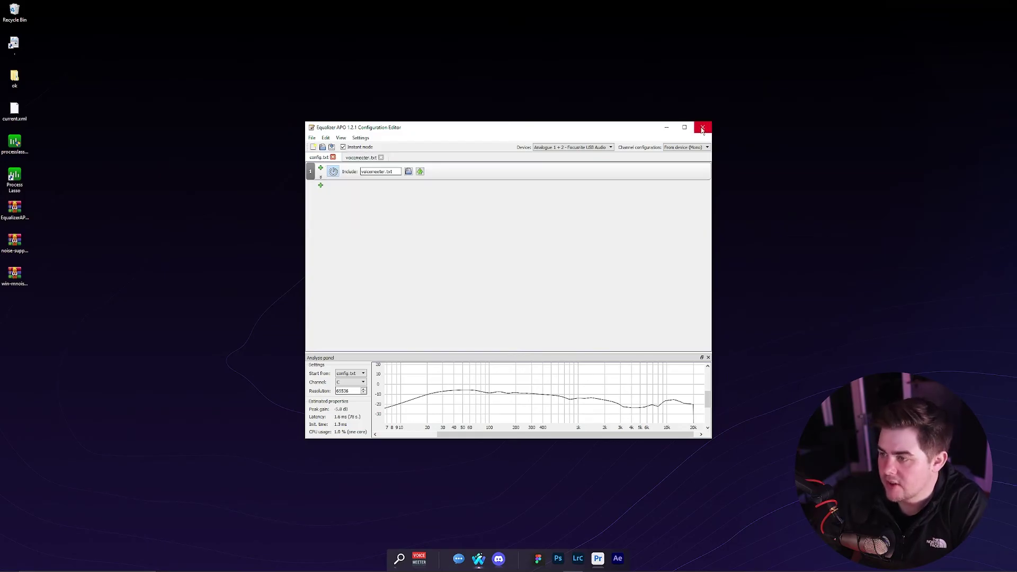
click(706, 128)
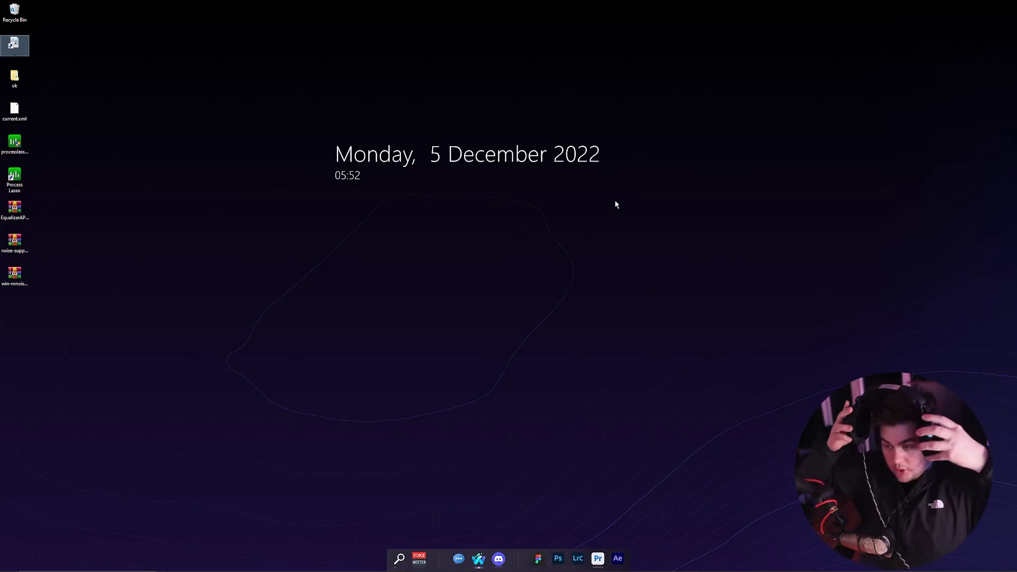
Step: Bring up the YouTube channel in the browser and open a video from its VIDEOS list
key(super)
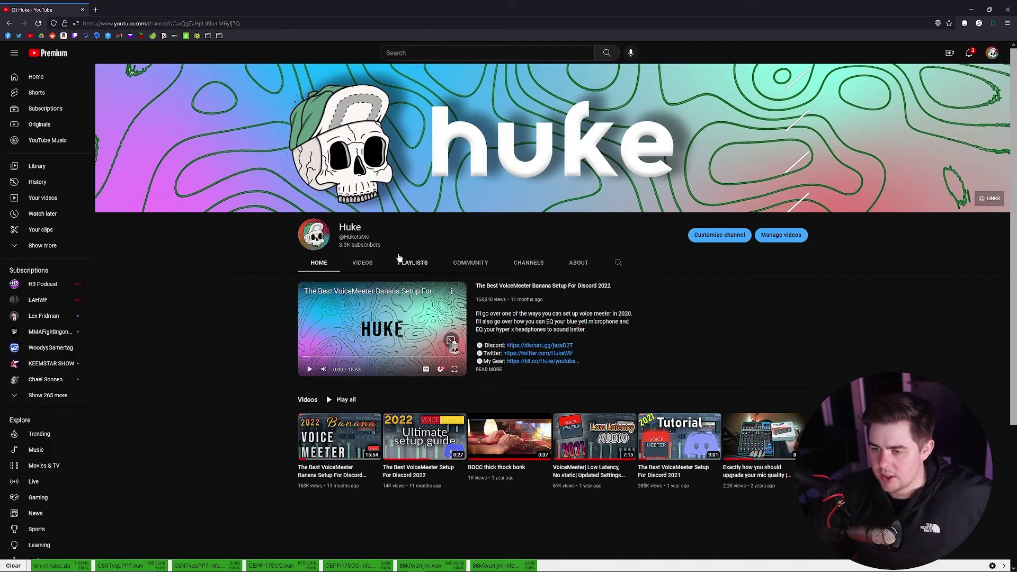
click(363, 262)
click(340, 339)
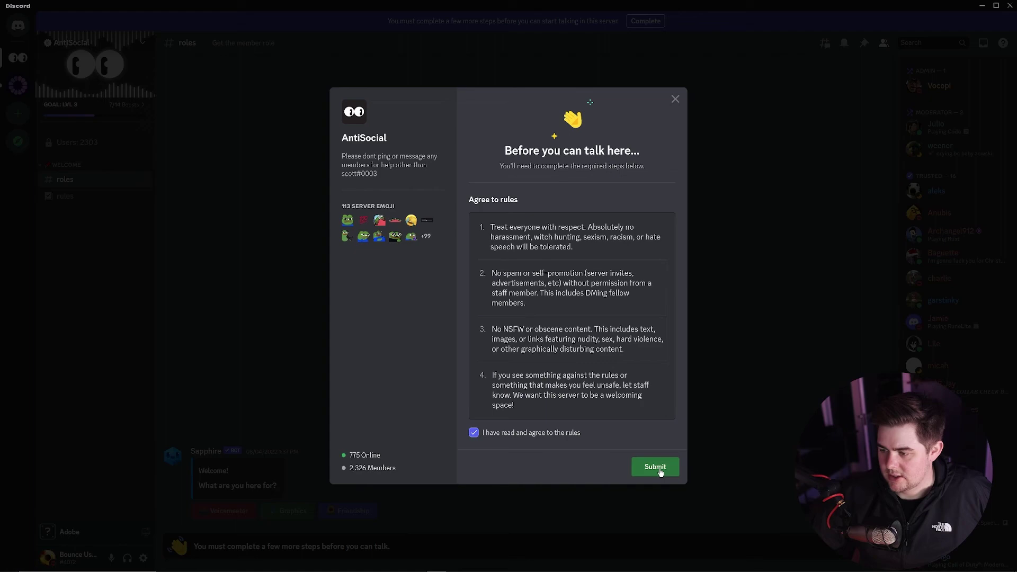
Step: Accept the AntiSocial server rules, take the Voicemeeter role, and view #start-here
click(655, 468)
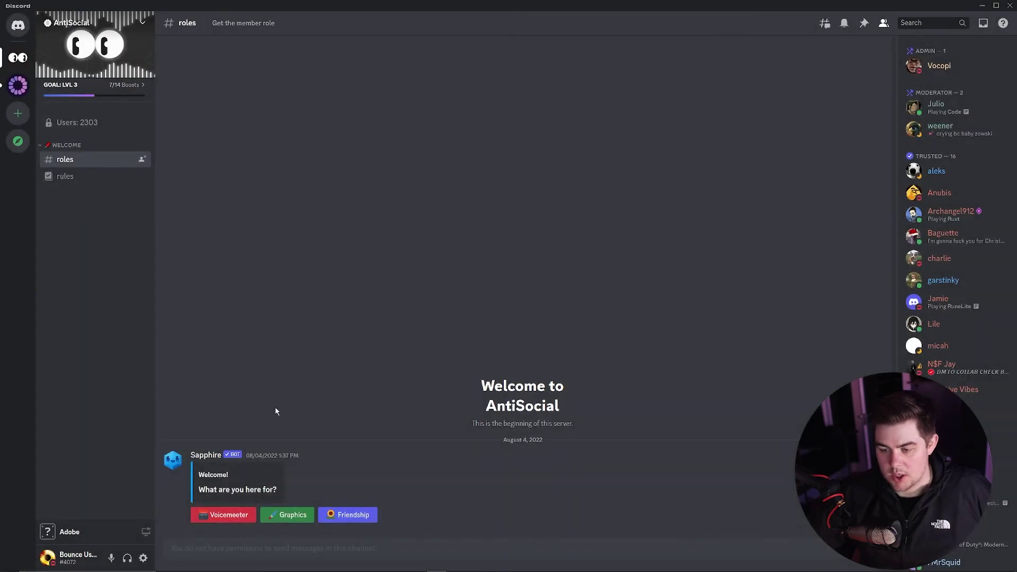
click(217, 515)
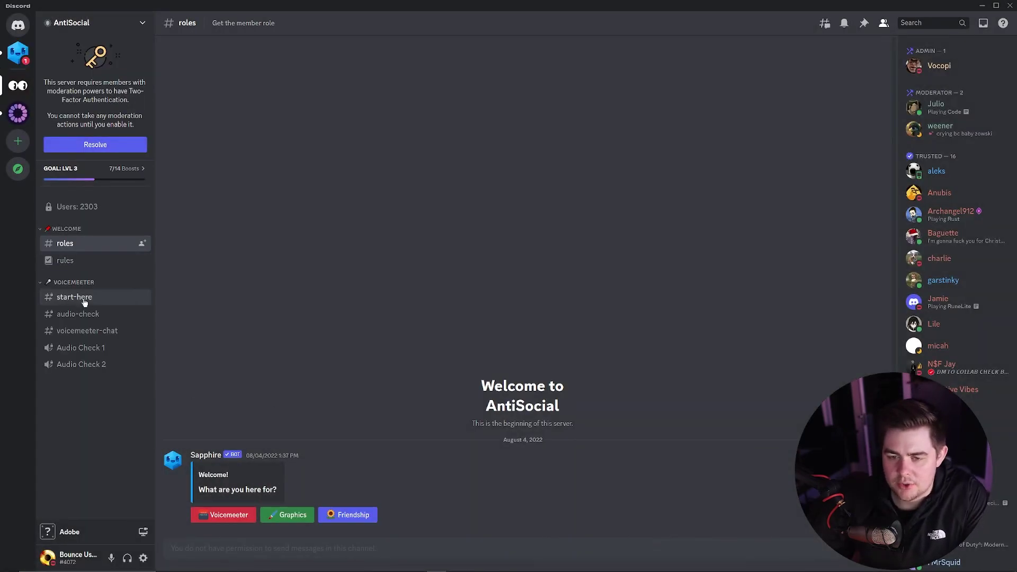
click(87, 296)
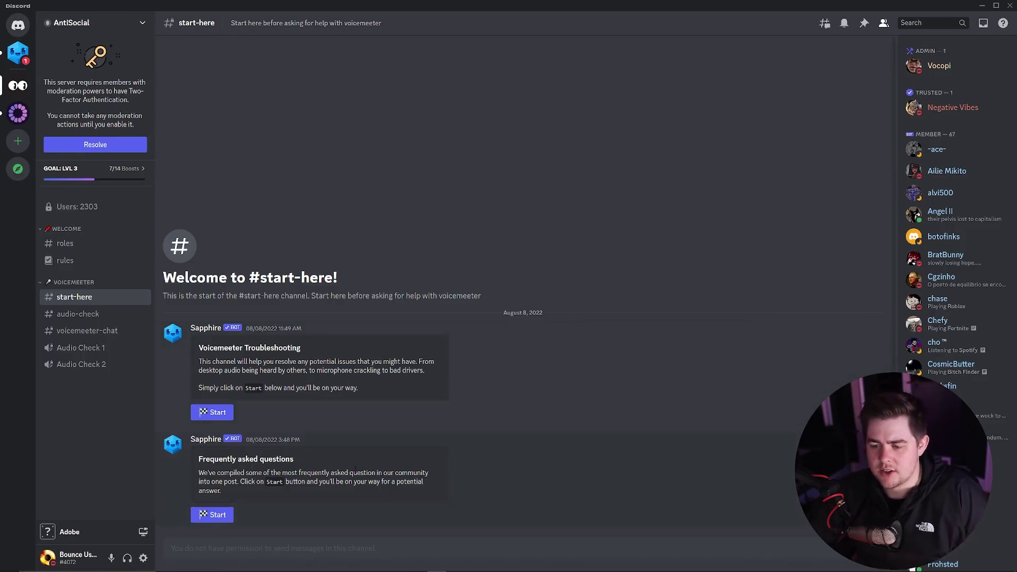
Step: Open the #audio-check channel and look through its messages
click(78, 314)
scroll(535, 397, up, 5)
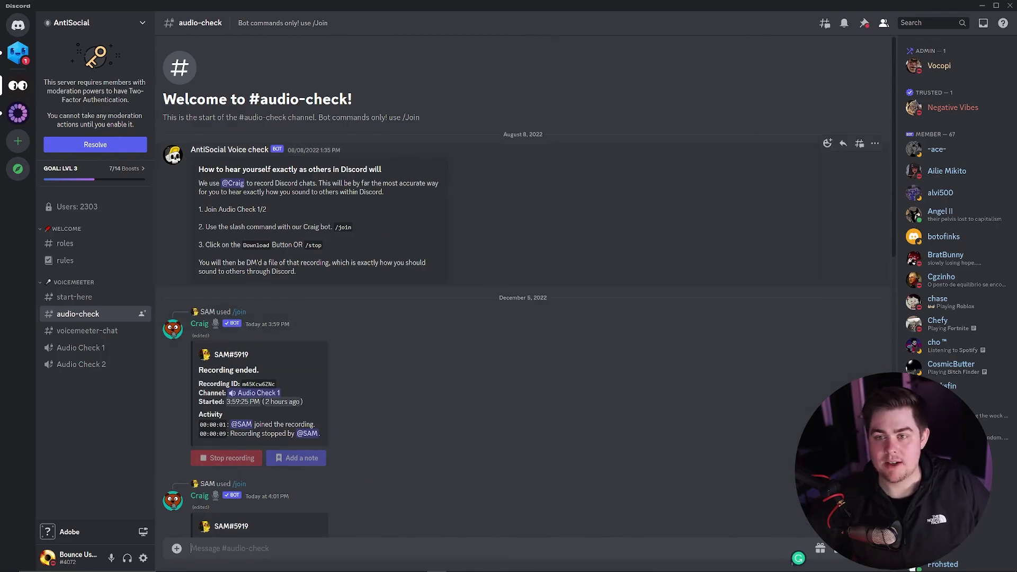
drag(821, 290, 199, 236)
scroll(201, 350, down, 15)
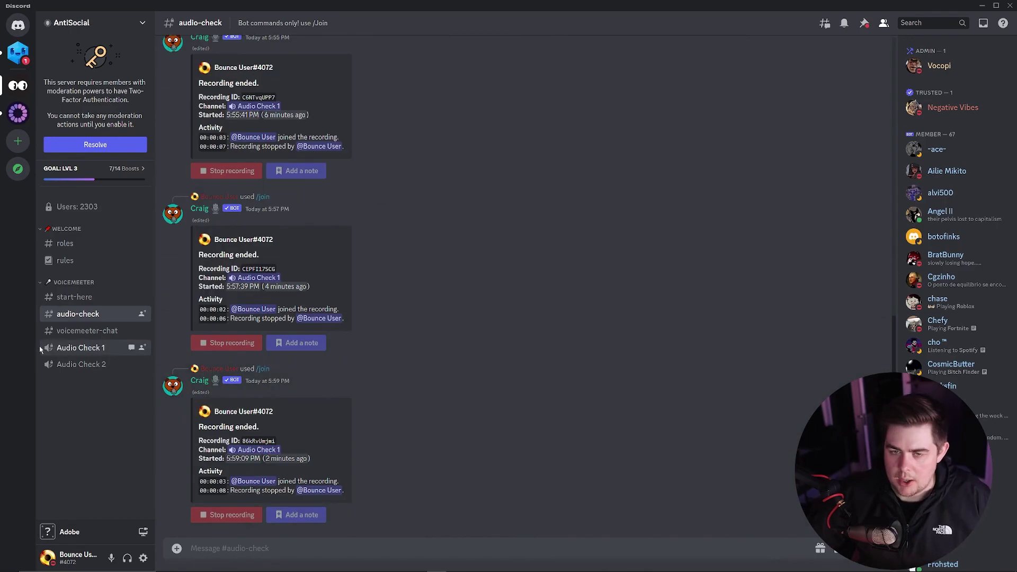
Step: Join Audio Check 1, start a Craig recording with /join, then stop it after ~10 seconds
click(71, 349)
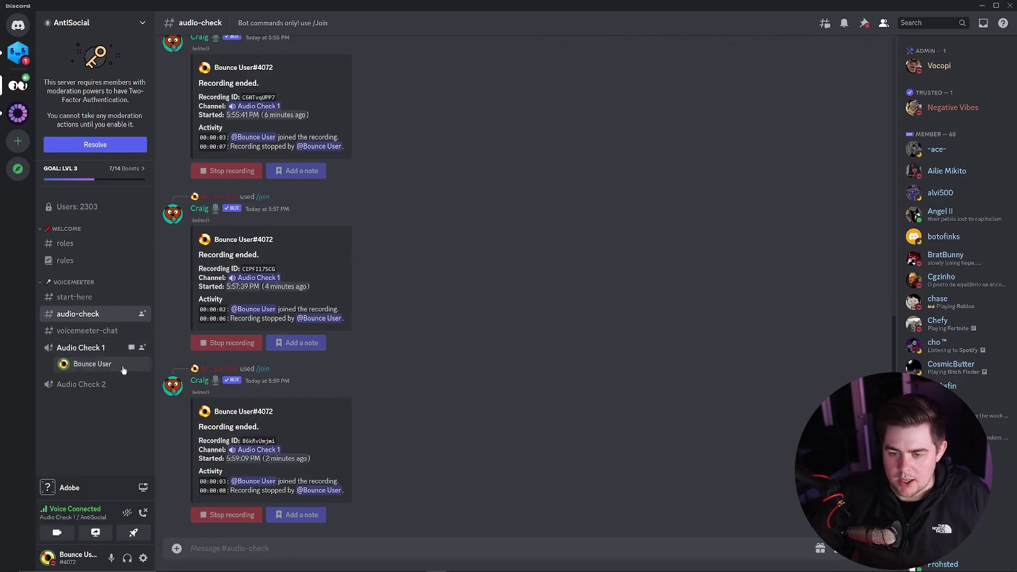
click(256, 544)
text(/)
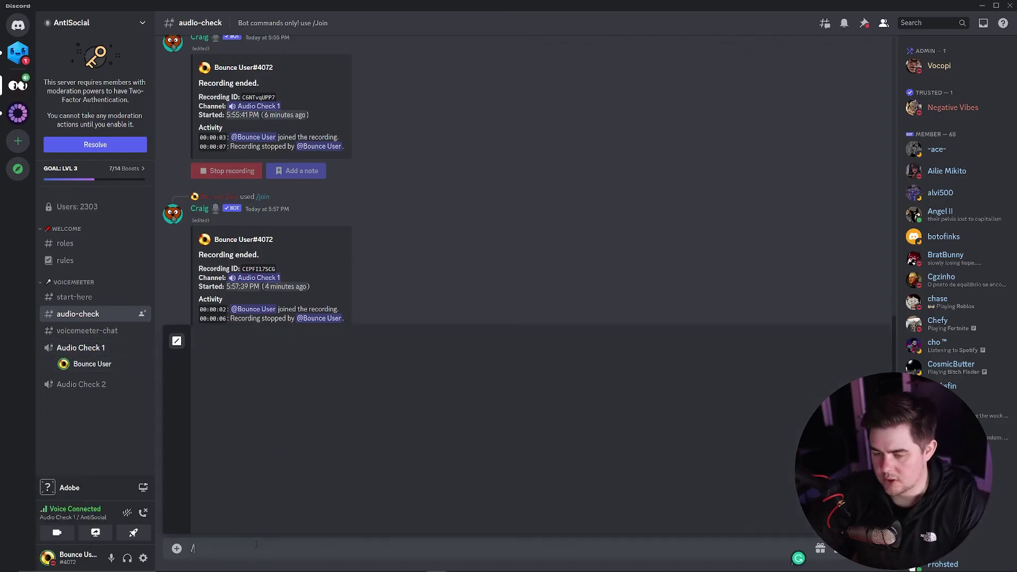
key(Return)
key(Return)
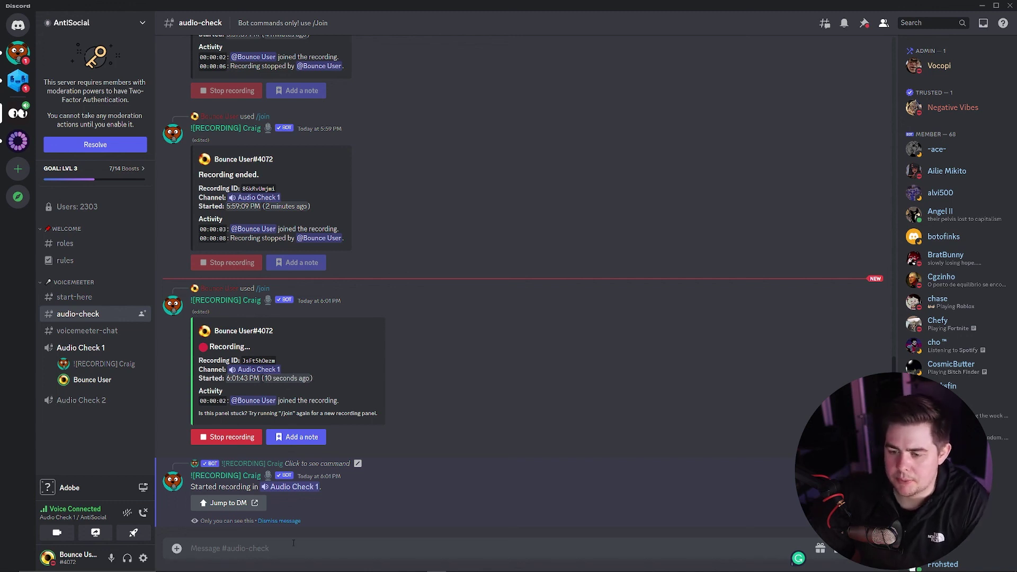
click(236, 438)
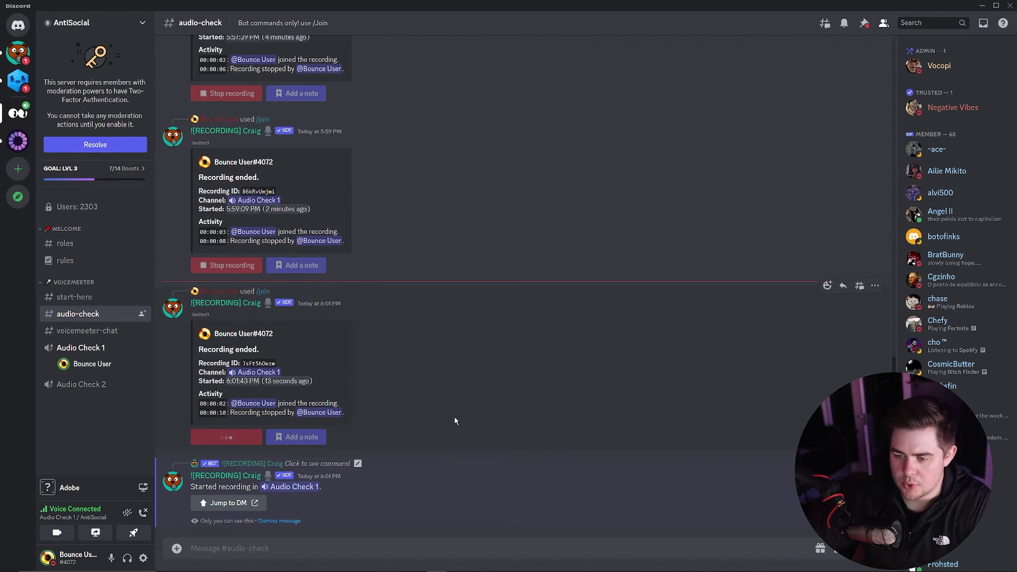
Step: Download the newest Craig recording as wav from the Craig DM and minimize the browser
click(228, 503)
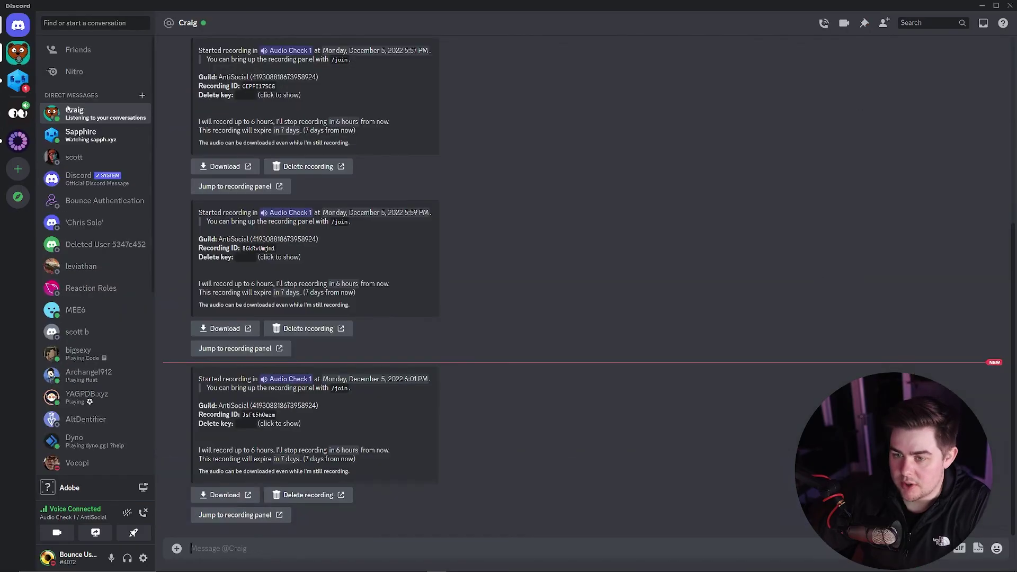
click(232, 498)
click(558, 318)
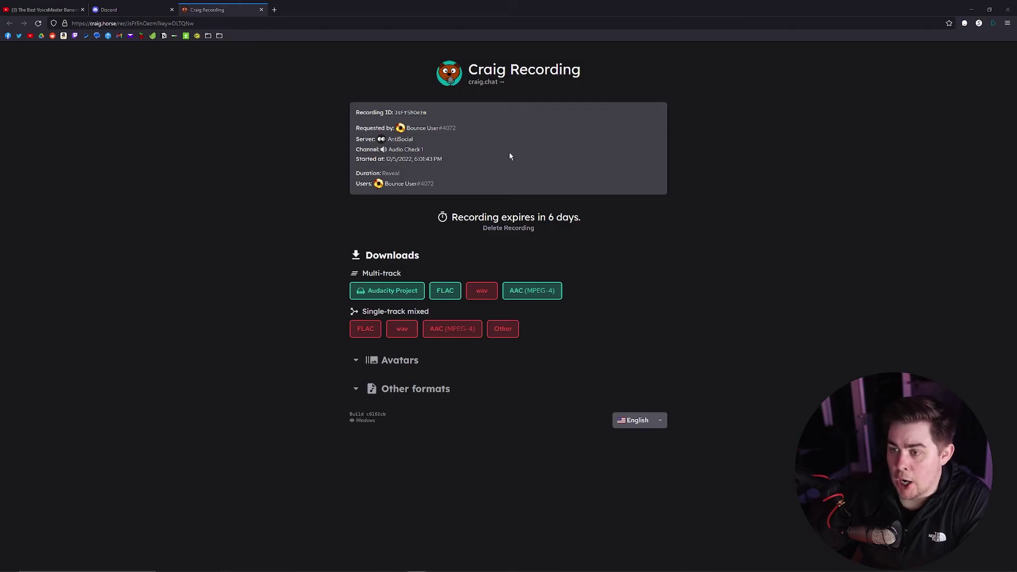
click(490, 296)
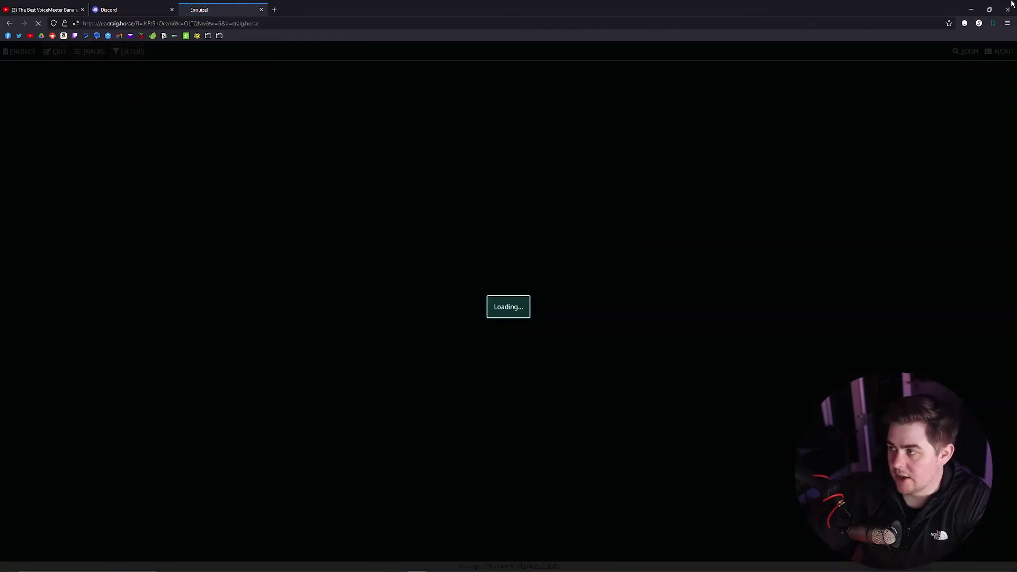
click(976, 9)
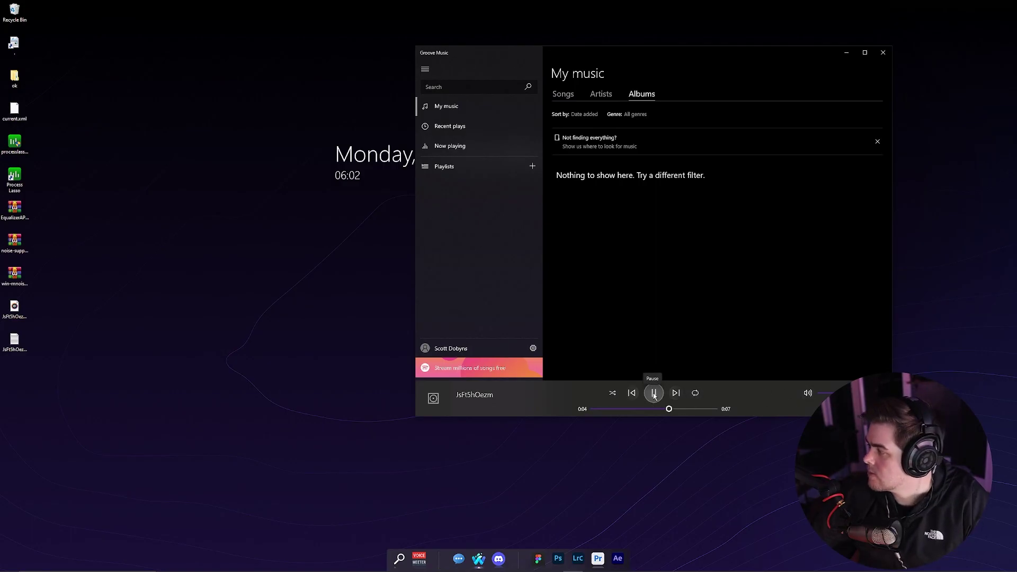
Step: Pause the test clip in Groove Music at 0:05 of 0:07
click(657, 397)
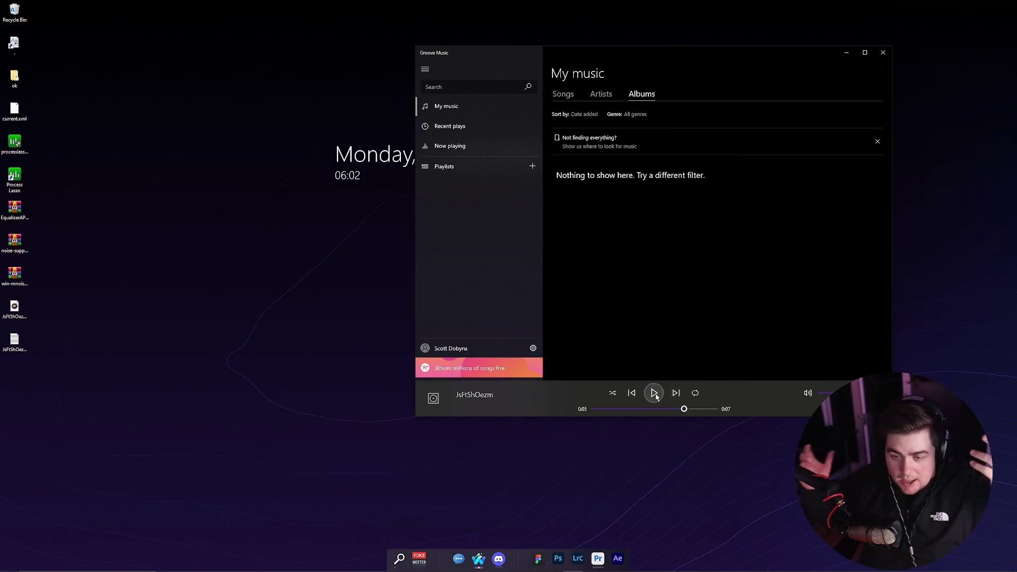